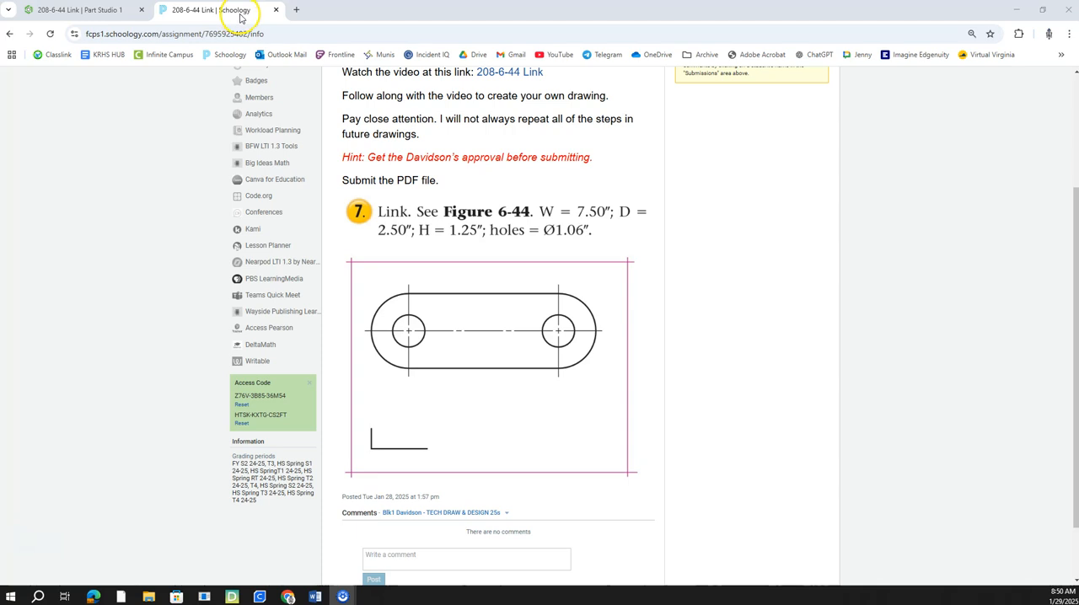
Step: Close the assignment page and start a sketch on the Top plane, viewed normal to the sketch plane
{"action": "scroll", "coordinate": [527, 209], "scroll_direction": "up", "scroll_amount": 1}
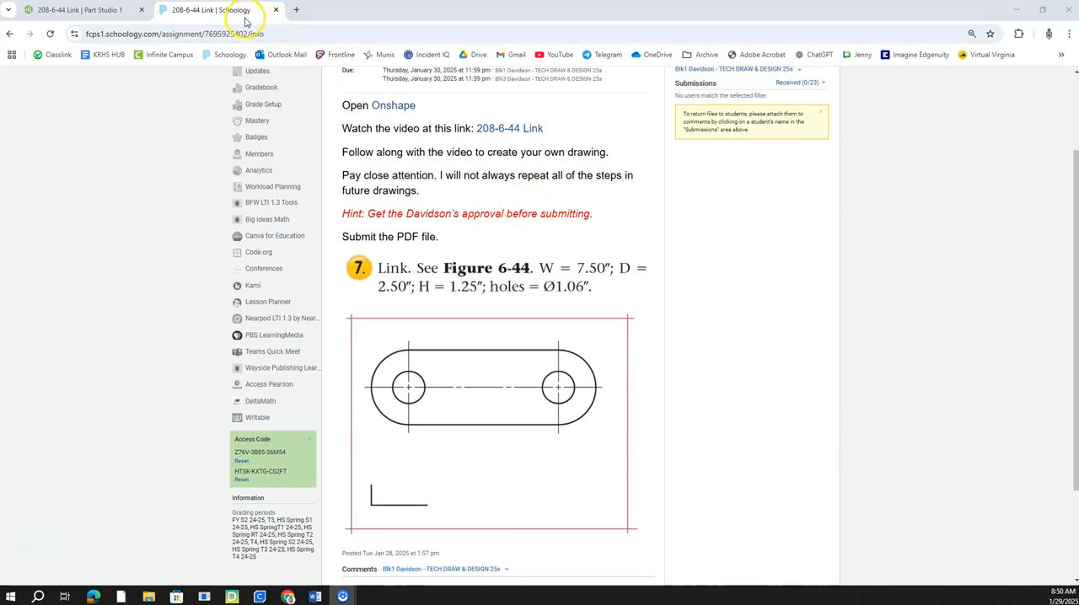
{"action": "left_click", "coordinate": [276, 9]}
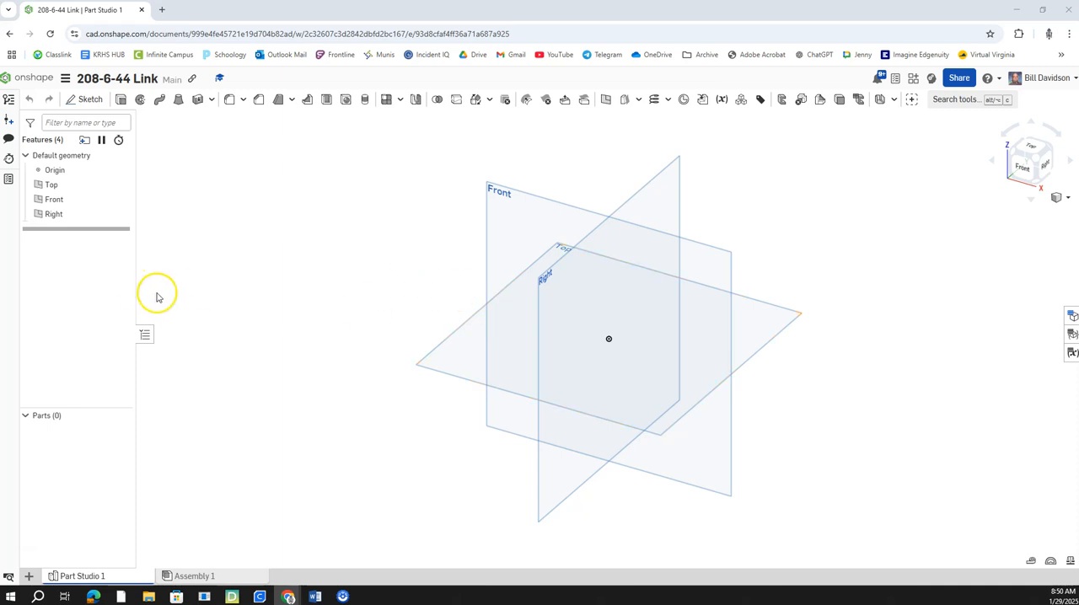
{"action": "right_click", "coordinate": [463, 359]}
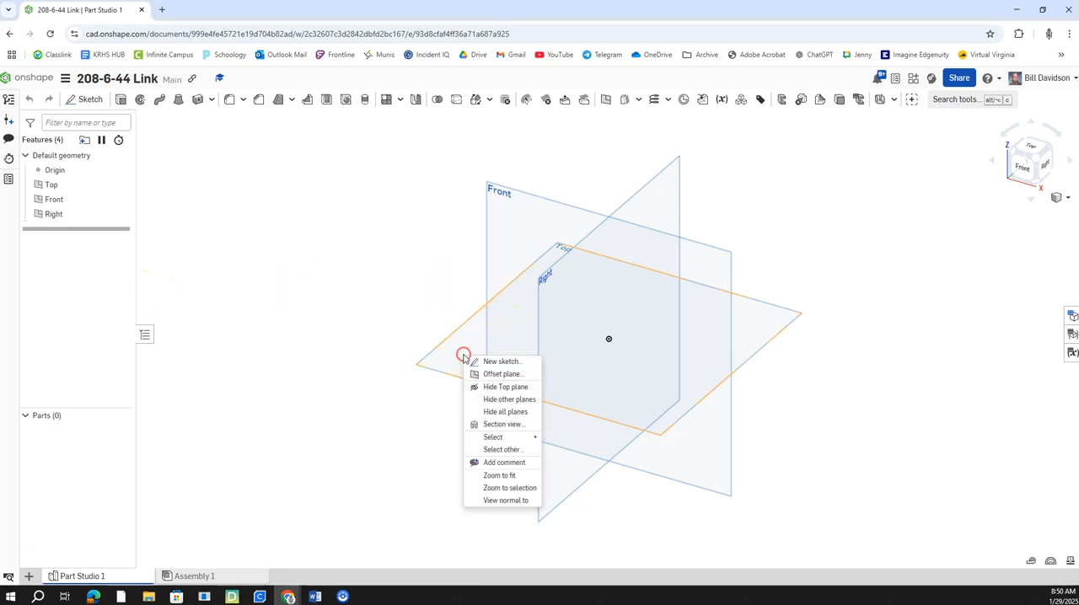
{"action": "left_click", "coordinate": [494, 362]}
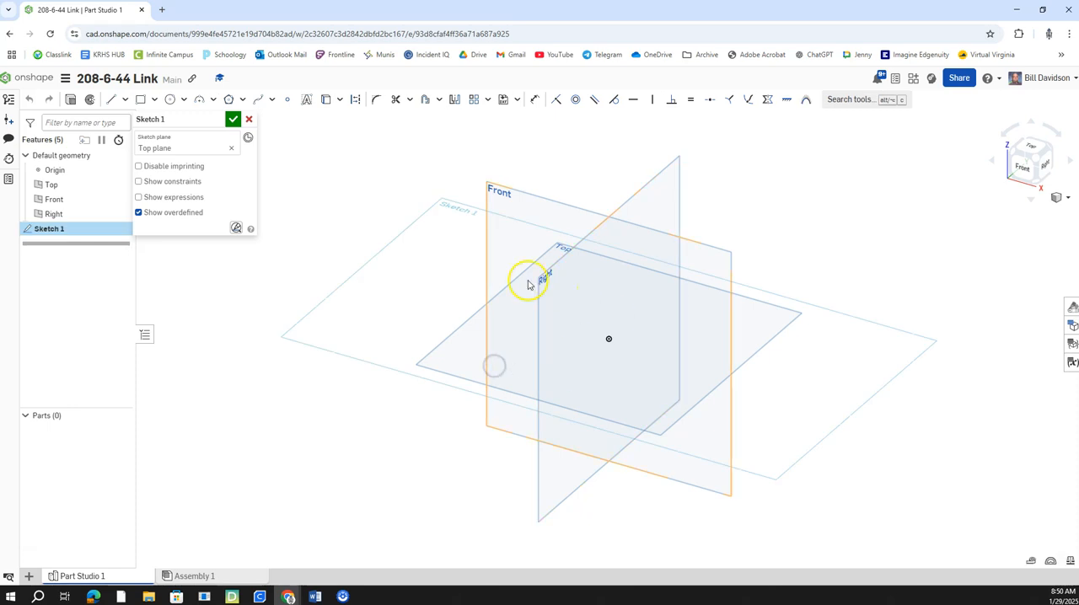
{"action": "right_click", "coordinate": [463, 211]}
{"action": "mouse_move", "coordinate": [516, 273]}
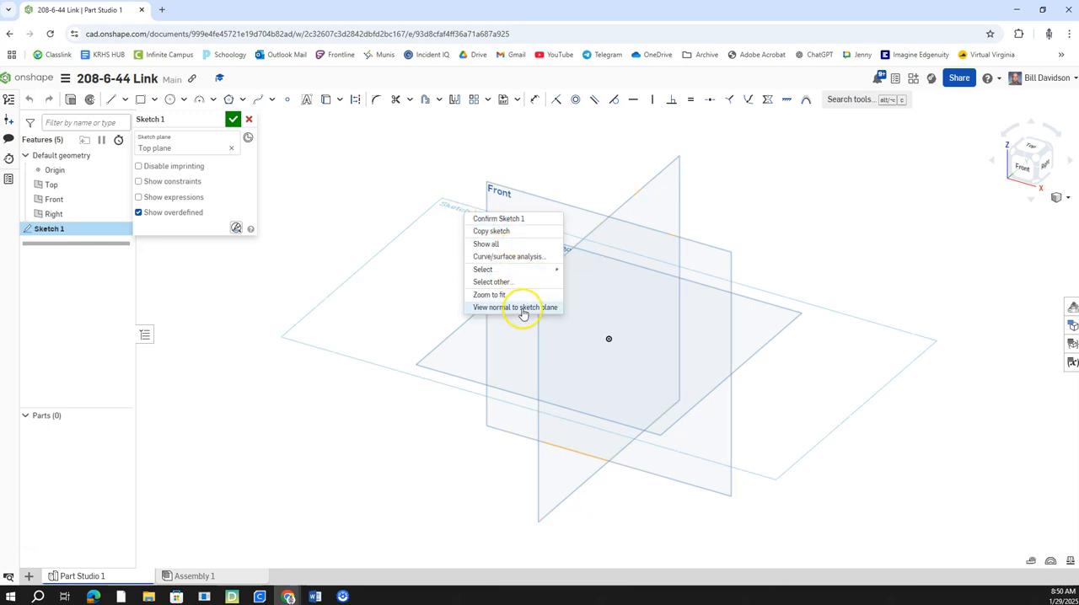
{"action": "left_click", "coordinate": [517, 307]}
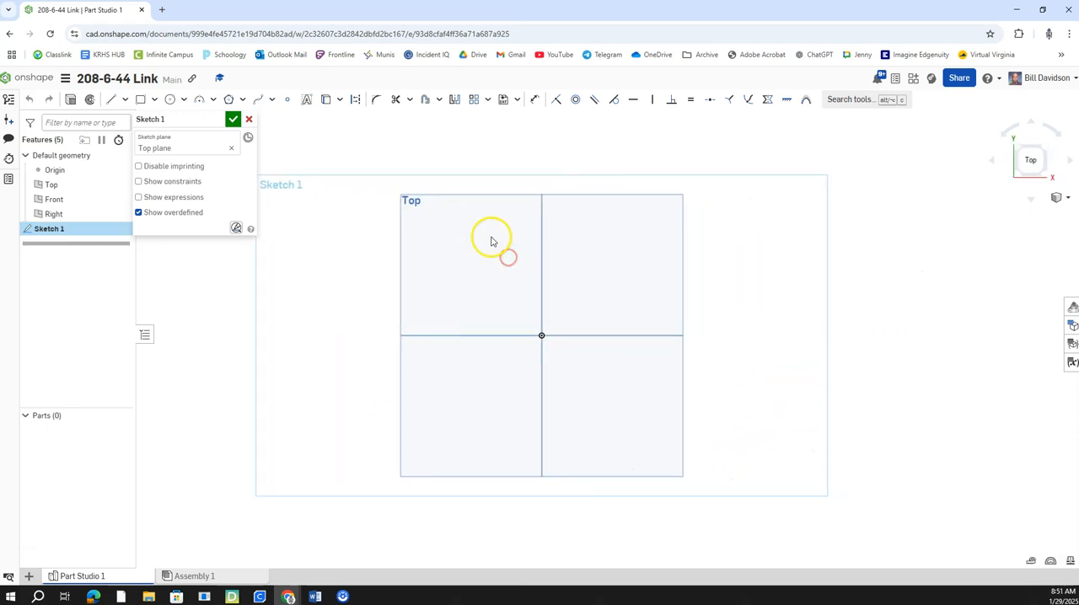
Step: Sketch two outward-bulging three-point arcs on opposite sides of the origin, the right one with a radius of about 1.26 in
{"action": "left_click", "coordinate": [202, 102]}
{"action": "left_click", "coordinate": [329, 293]}
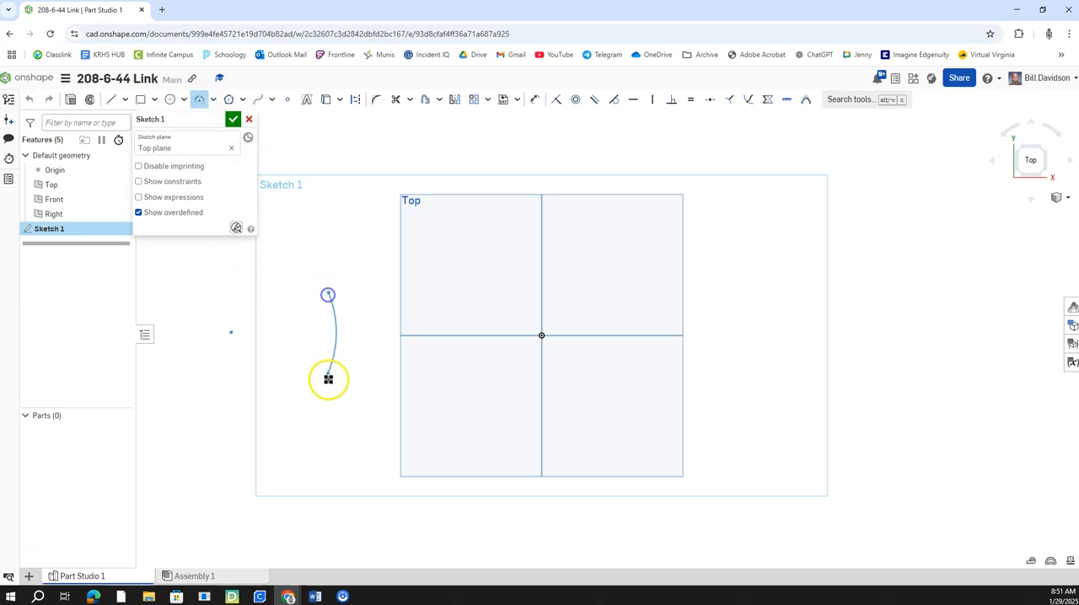
{"action": "left_click", "coordinate": [325, 395]}
{"action": "left_click", "coordinate": [287, 369]}
{"action": "left_click", "coordinate": [744, 287]}
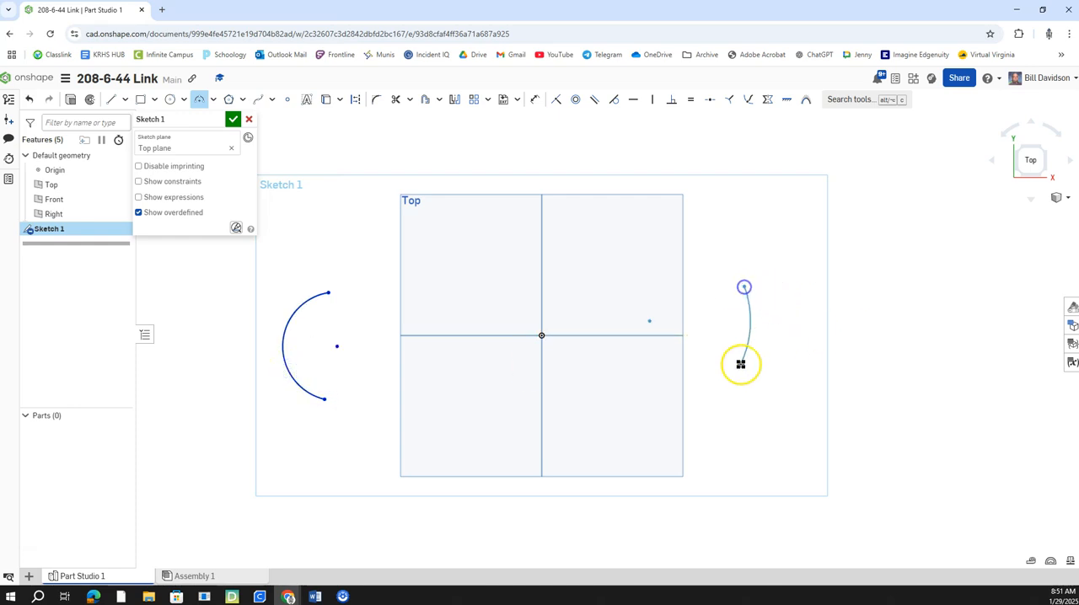
{"action": "left_click", "coordinate": [748, 396]}
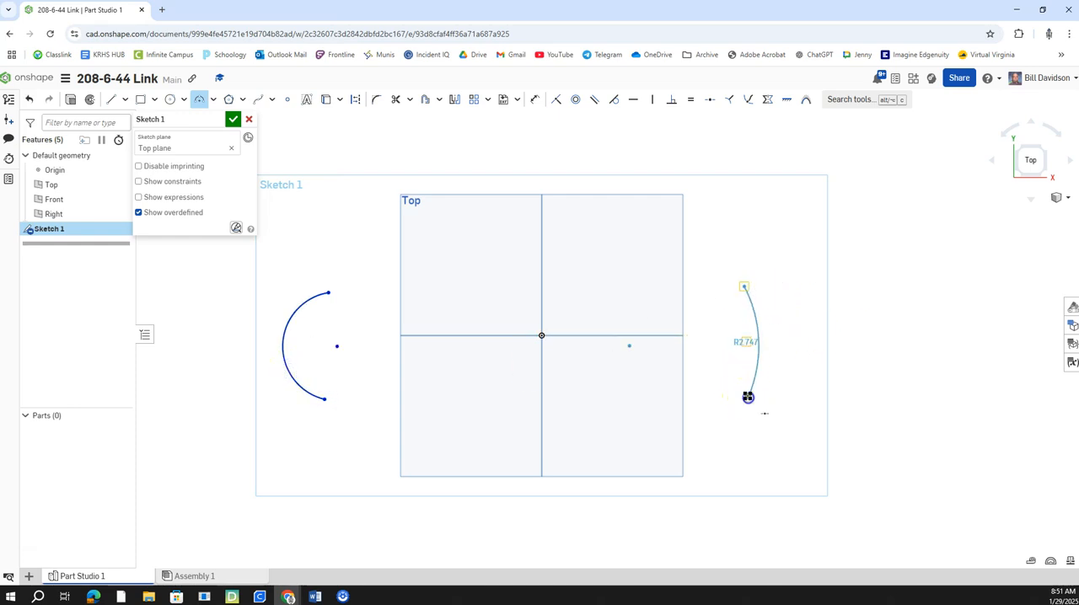
{"action": "left_click", "coordinate": [772, 381]}
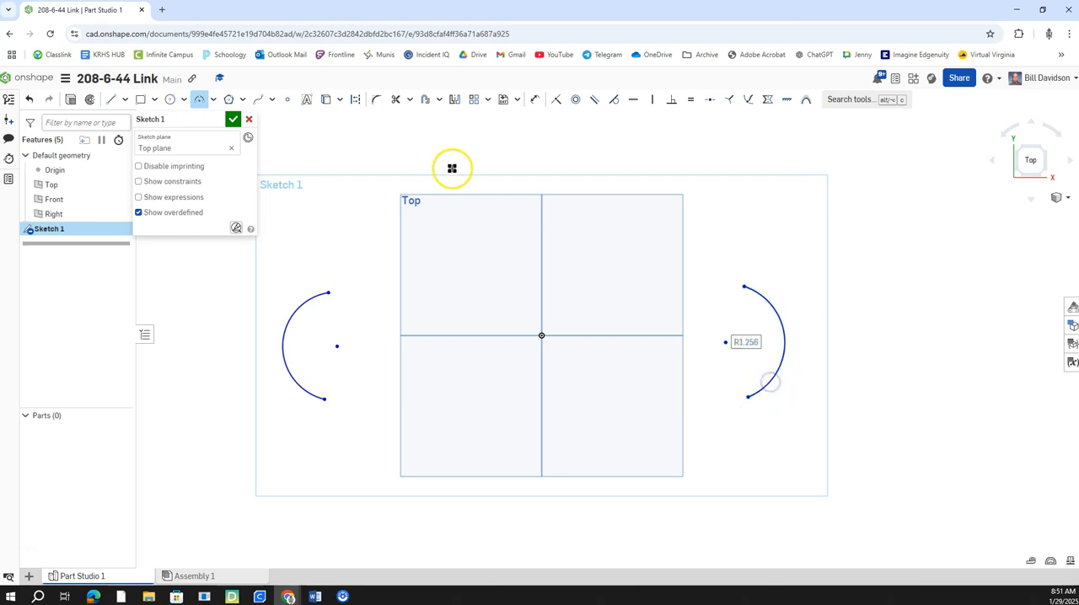
Step: Close the link outline with an upper line about 8.84 in long and a lower line about 9 in long between the arc endpoints
{"action": "left_click", "coordinate": [116, 99]}
{"action": "left_click", "coordinate": [328, 293]}
{"action": "left_click", "coordinate": [744, 288]}
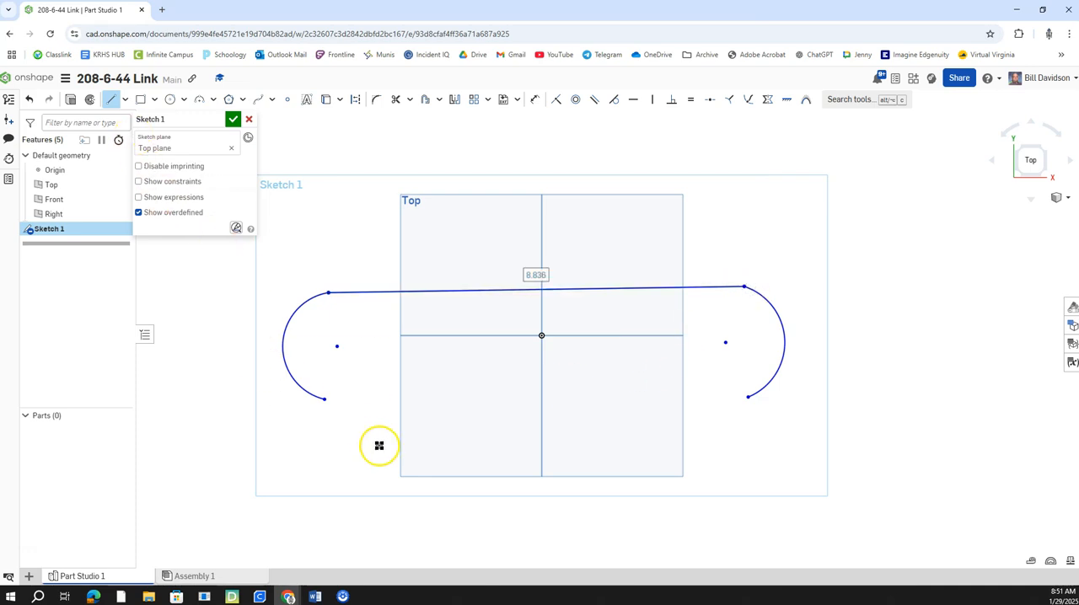
{"action": "left_click", "coordinate": [327, 403]}
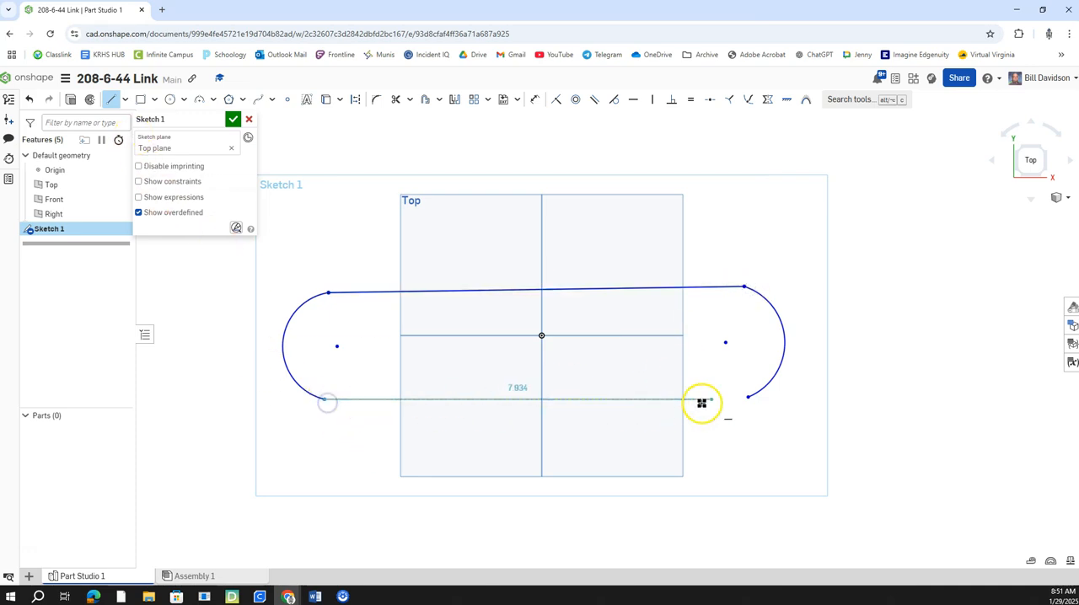
{"action": "left_click", "coordinate": [747, 398]}
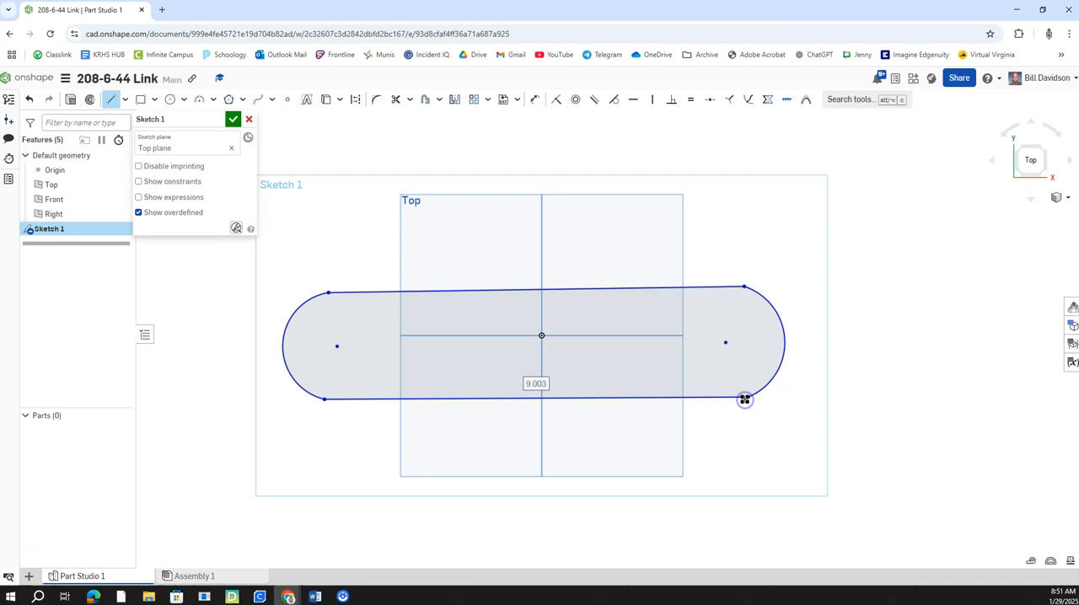
Step: Make both lines tangent to the end arcs at all four junctions of the outline
{"action": "left_click", "coordinate": [615, 104]}
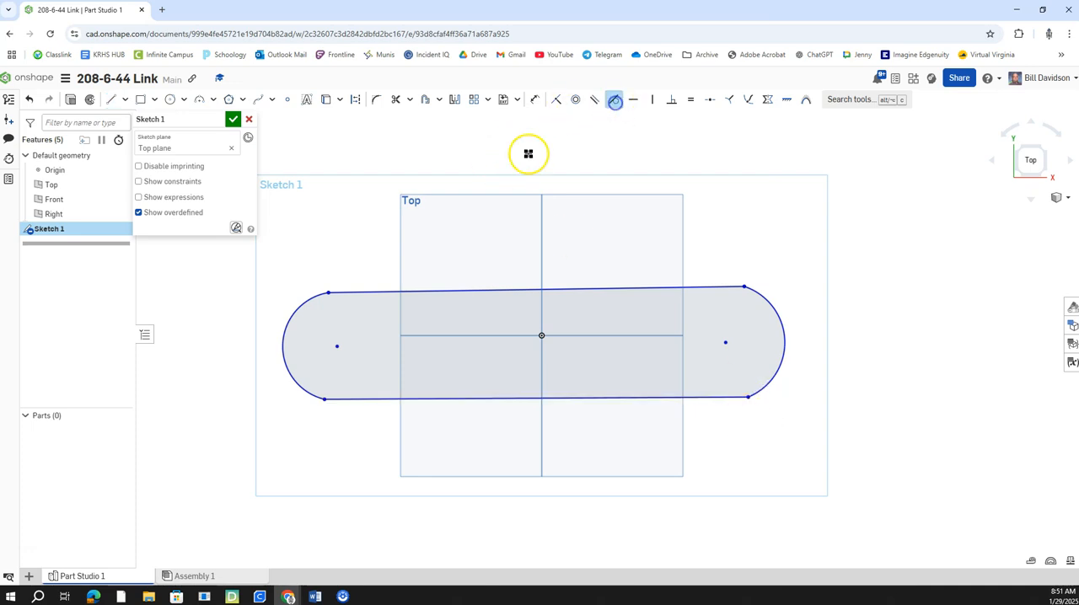
{"action": "left_click", "coordinate": [350, 293]}
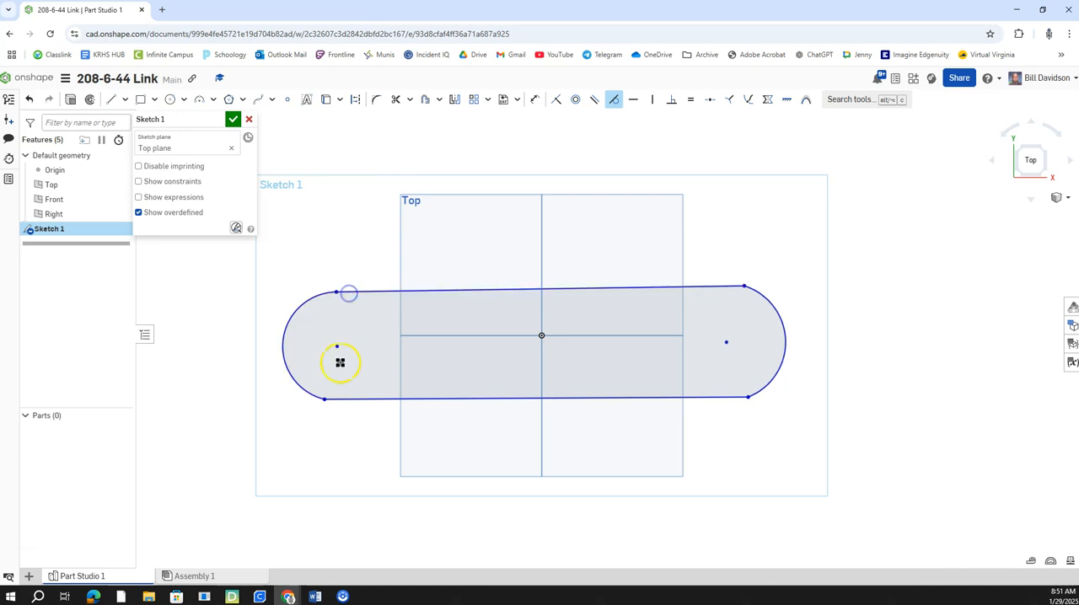
{"action": "left_click", "coordinate": [314, 396]}
{"action": "left_click", "coordinate": [331, 398]}
{"action": "left_click", "coordinate": [622, 399]}
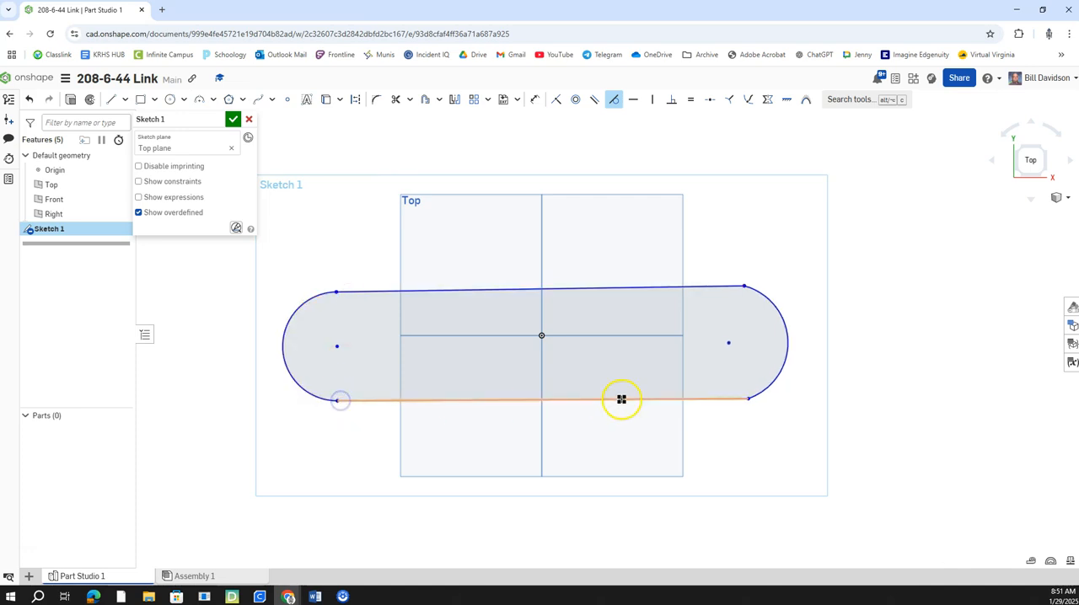
{"action": "left_click", "coordinate": [722, 399]}
{"action": "left_click", "coordinate": [762, 393]}
{"action": "left_click", "coordinate": [762, 301]}
{"action": "left_click", "coordinate": [730, 286]}
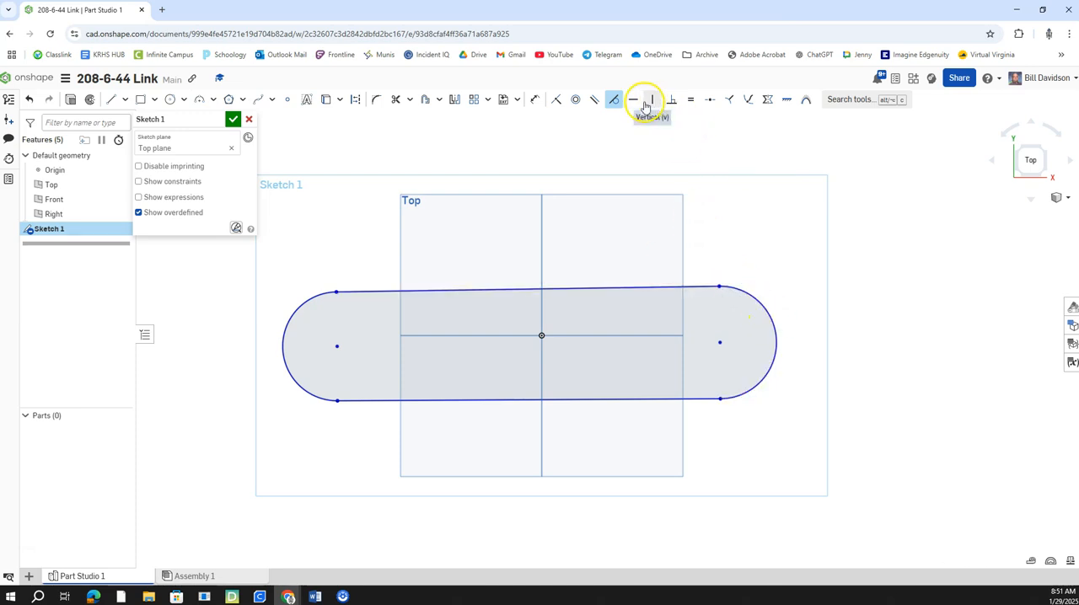
Step: Constrain the two end arcs to be equal and align their centres horizontally with each other and with the origin
{"action": "left_click", "coordinate": [690, 100]}
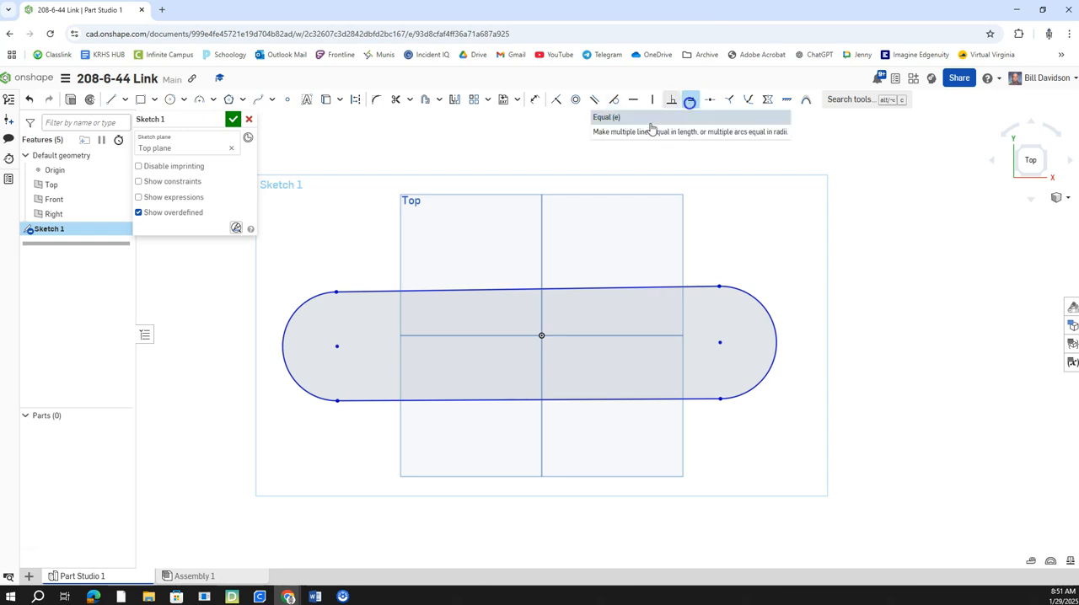
{"action": "left_click", "coordinate": [757, 299]}
{"action": "left_click", "coordinate": [635, 101]}
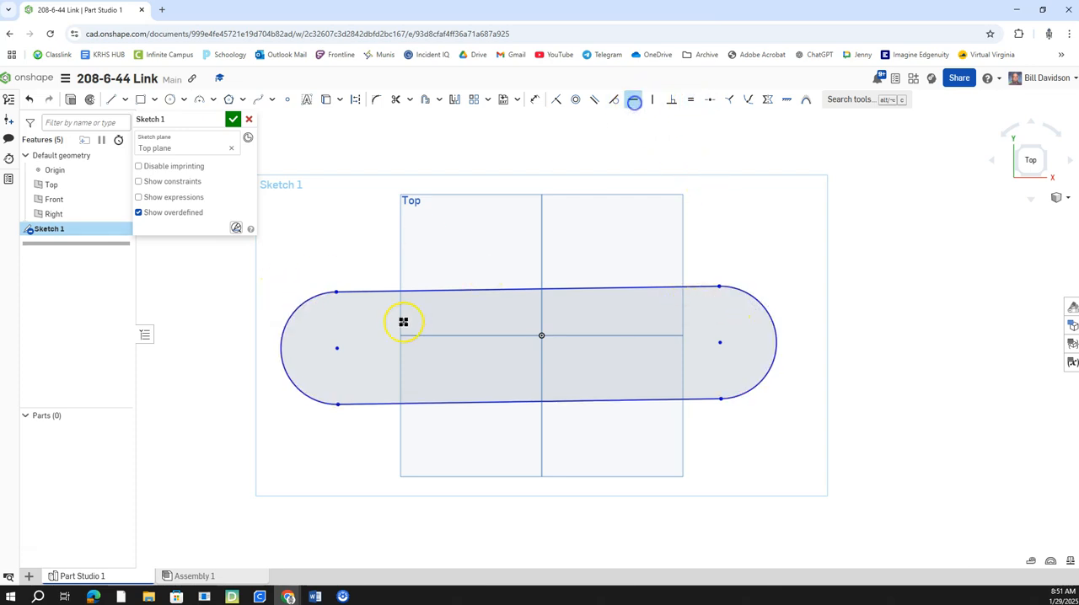
{"action": "left_click", "coordinate": [337, 353]}
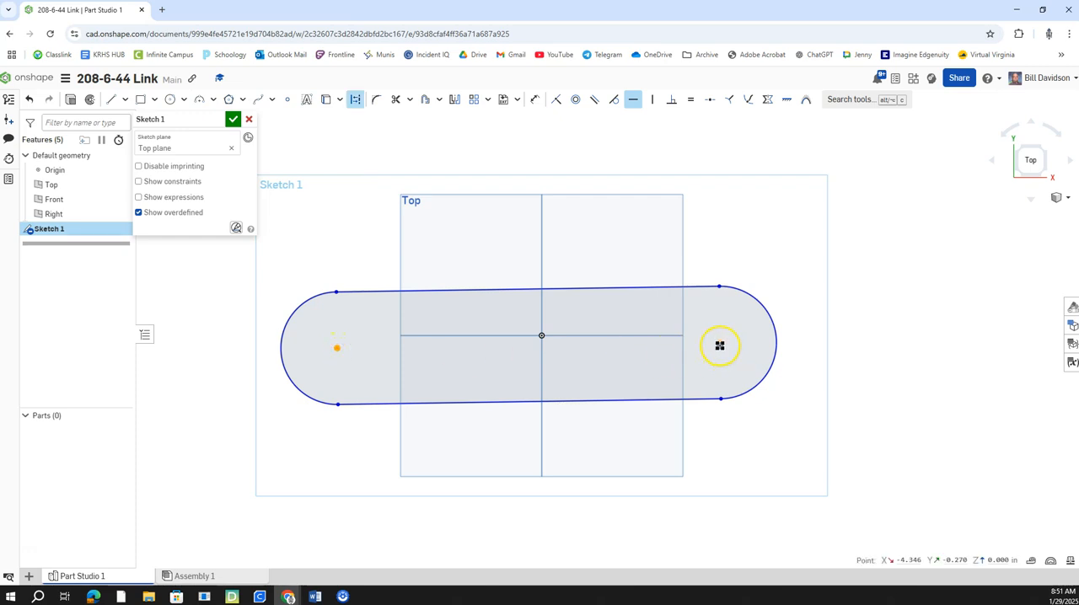
{"action": "left_click", "coordinate": [719, 346]}
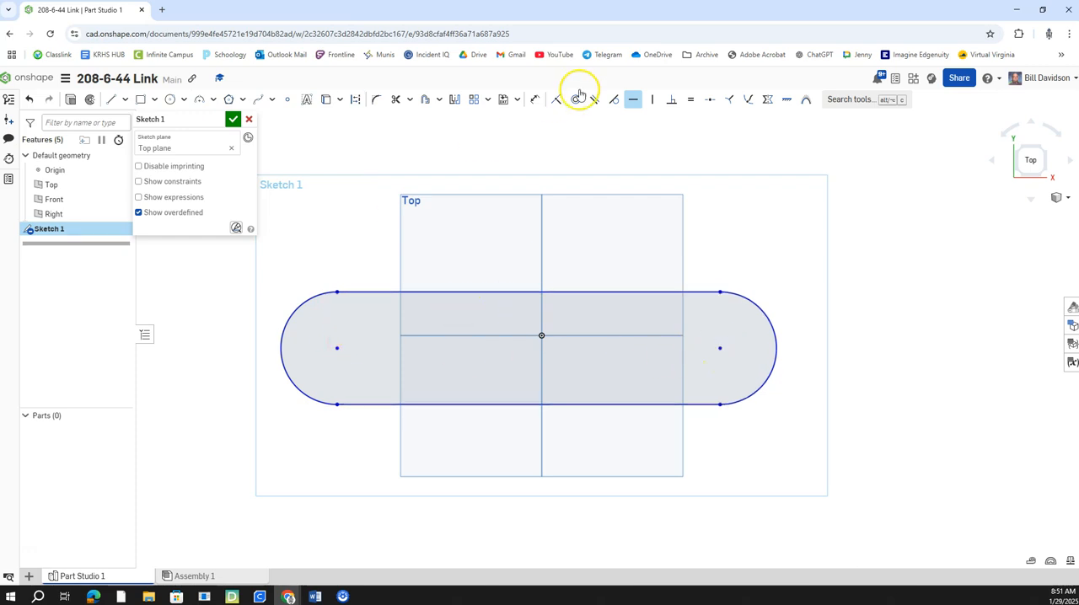
{"action": "left_click", "coordinate": [337, 349]}
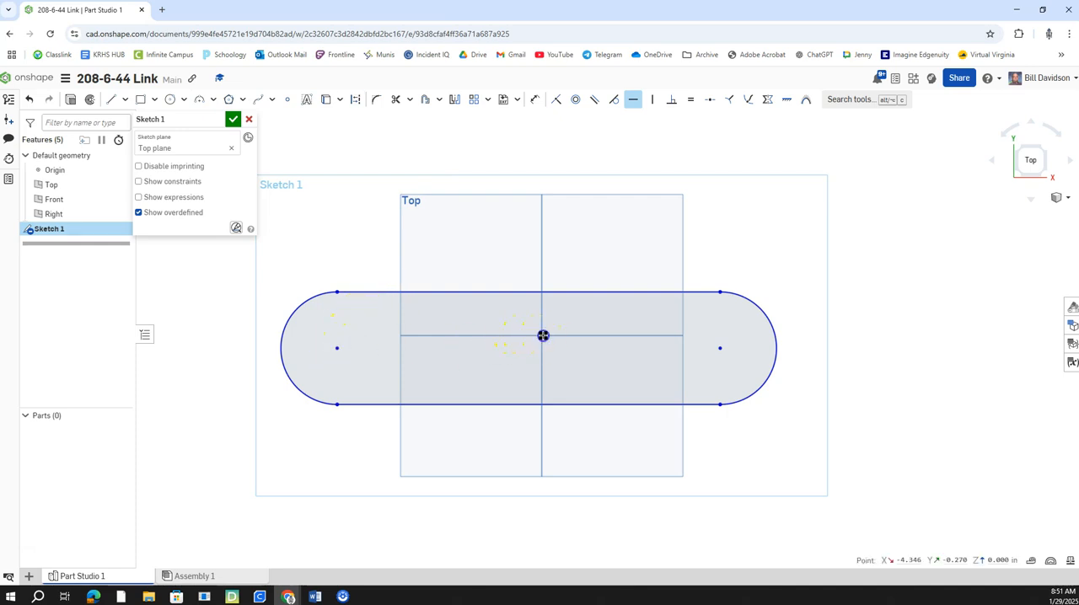
{"action": "left_click", "coordinate": [543, 336]}
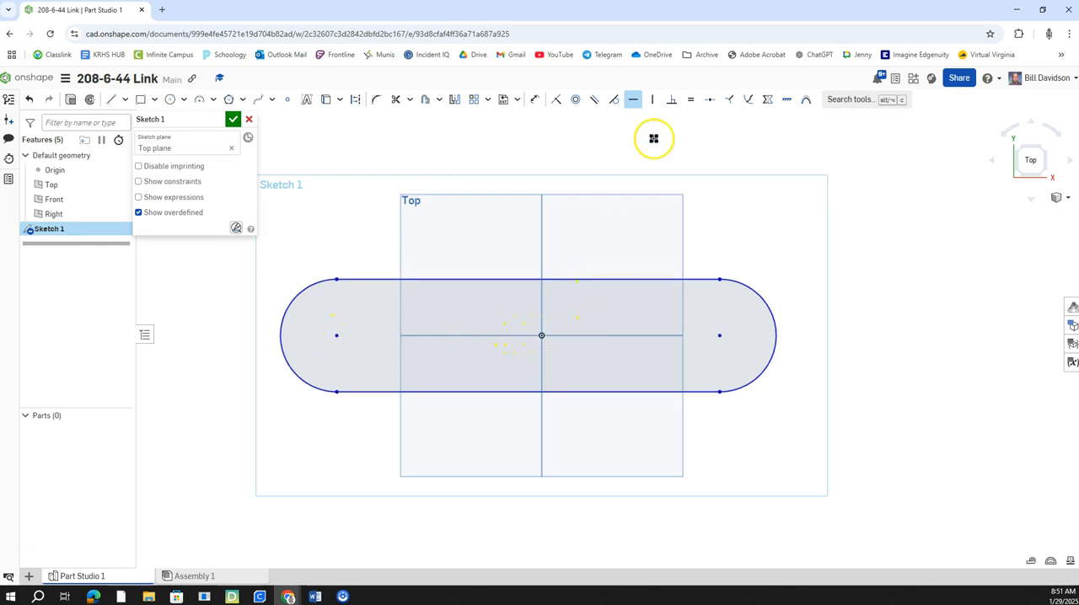
{"action": "left_click", "coordinate": [653, 101]}
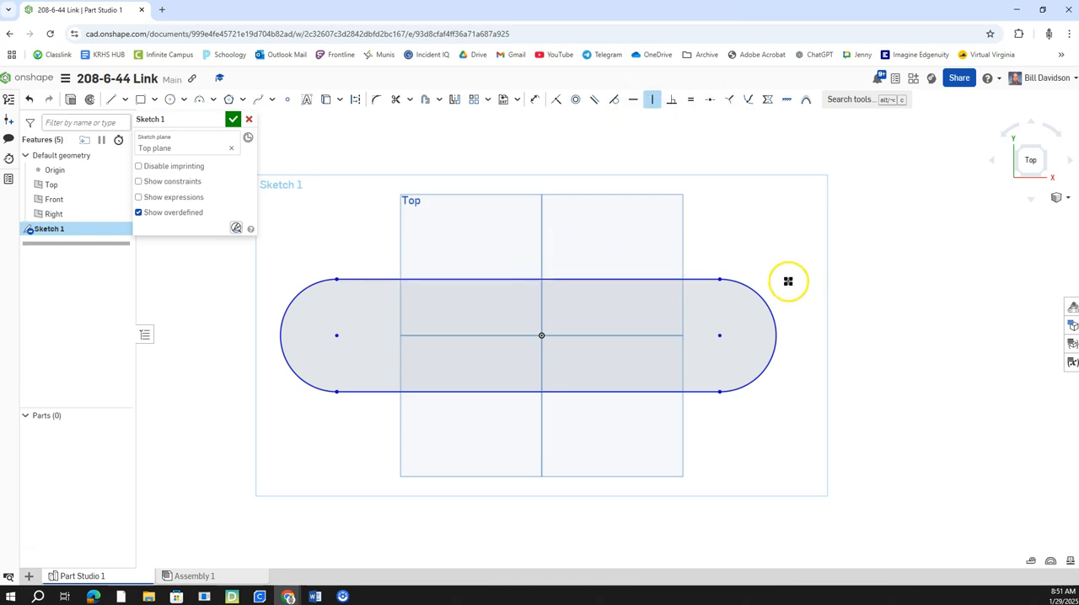
{"action": "key", "text": "Escape"}
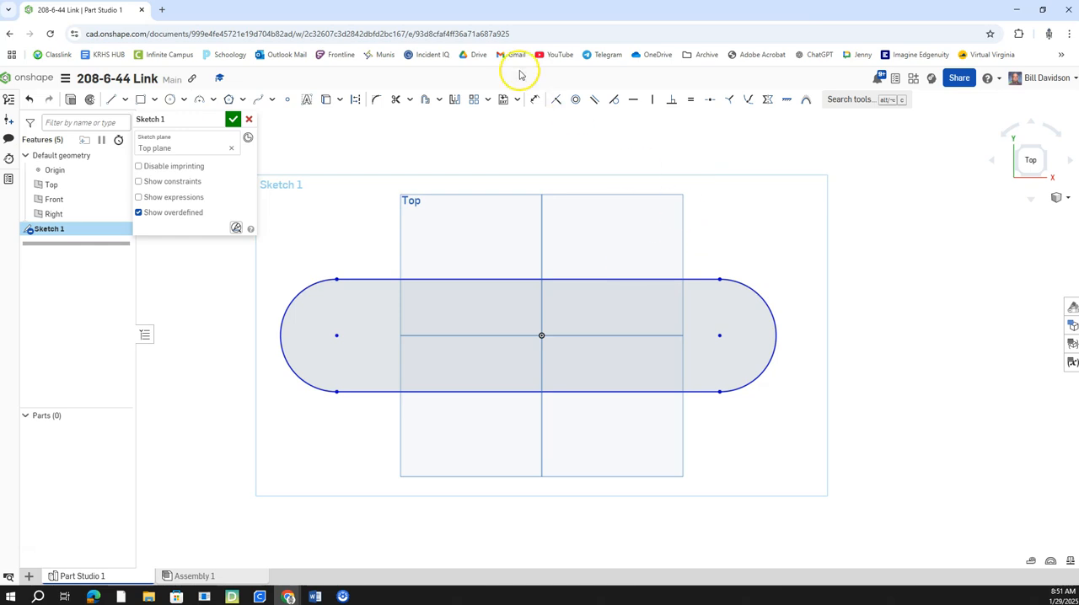
Step: Dimension the link's overall length across the two end arcs and set it to 7.5 in
{"action": "left_click", "coordinate": [530, 103]}
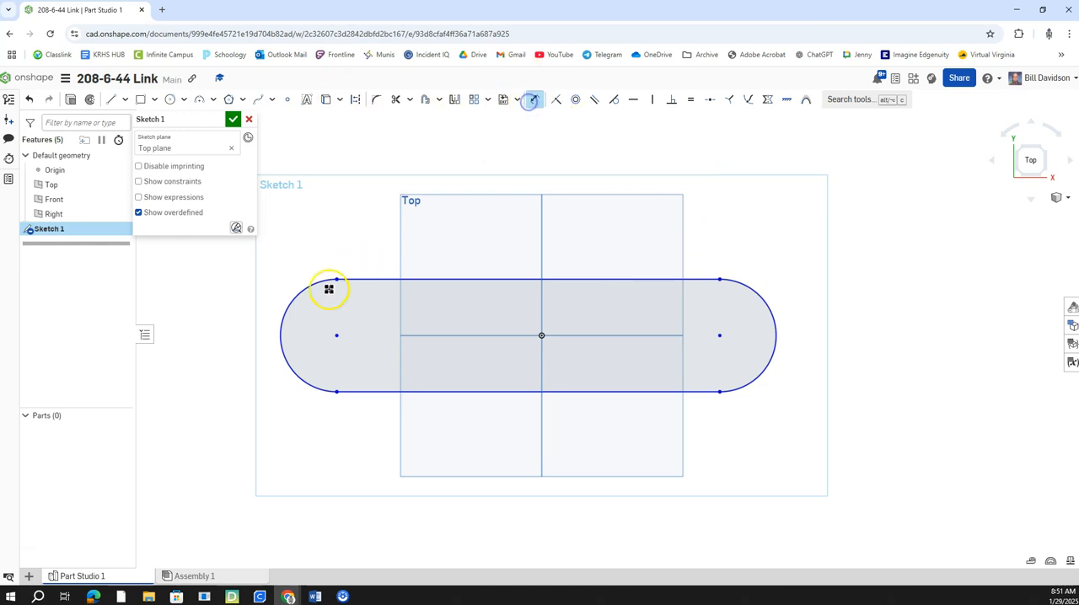
{"action": "left_click", "coordinate": [280, 334]}
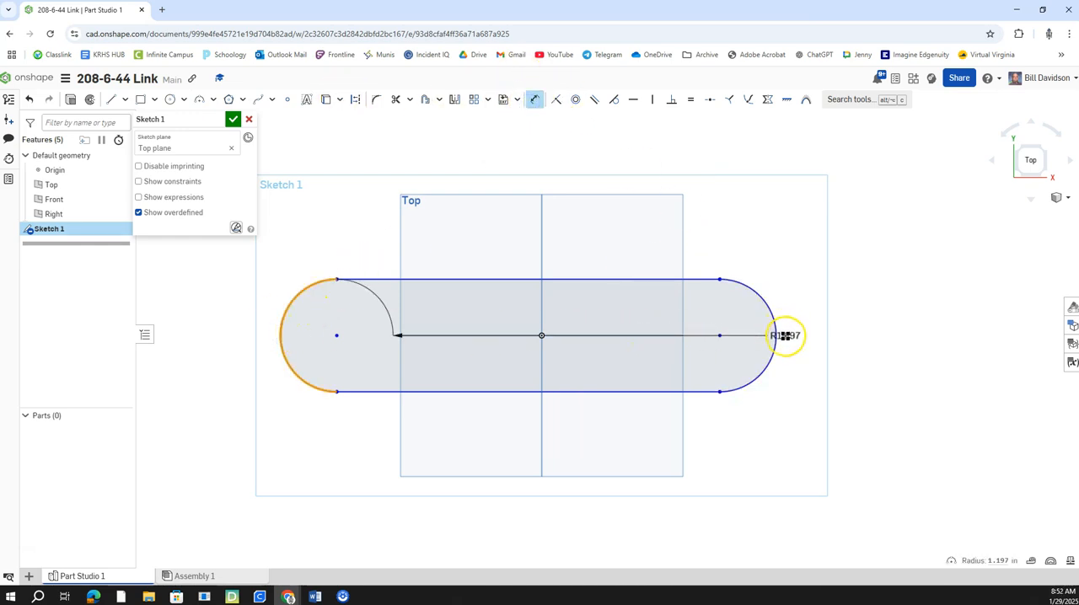
{"action": "left_click", "coordinate": [777, 336]}
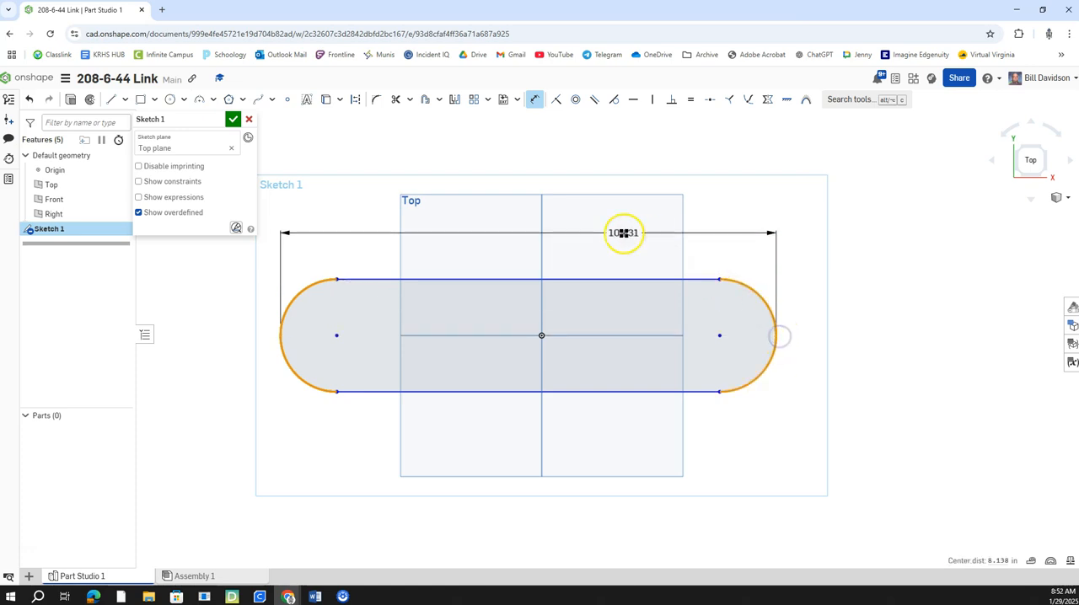
{"action": "left_click", "coordinate": [535, 191]}
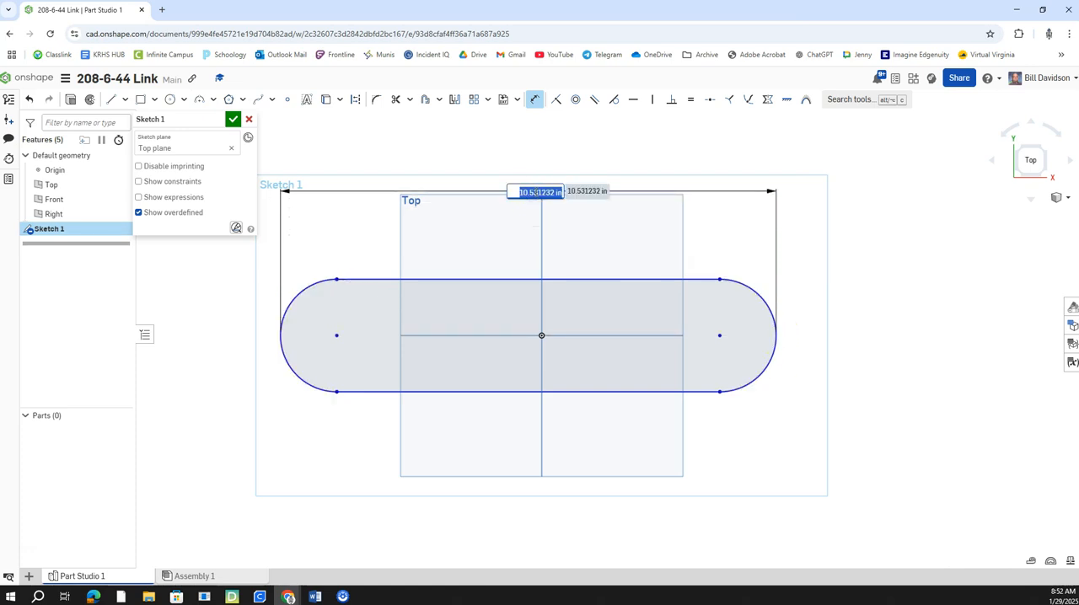
{"action": "type", "text": "7.5"}
{"action": "key", "text": "Return"}
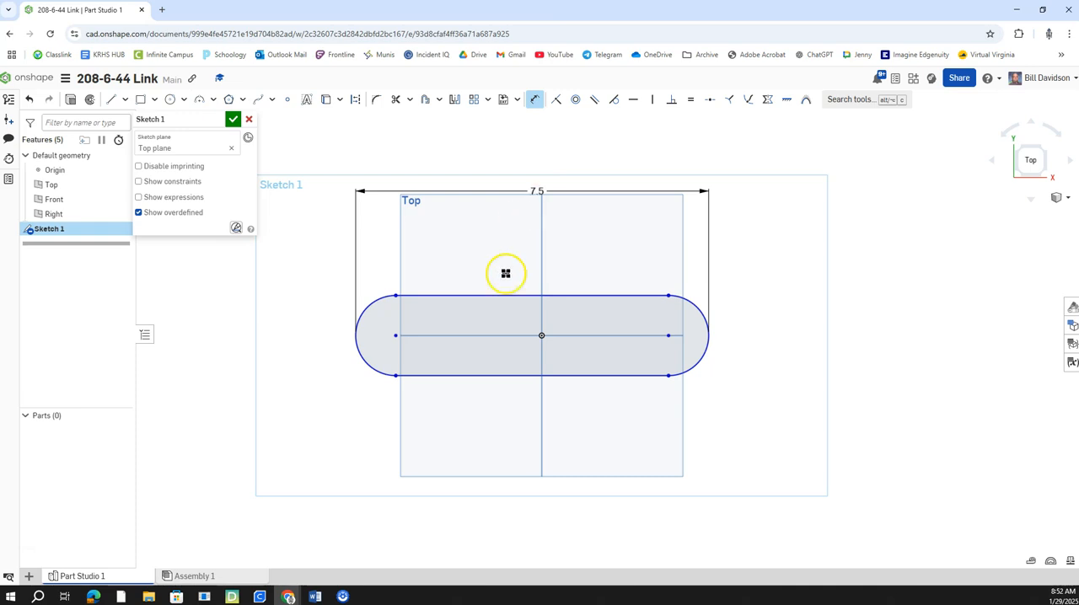
Step: Dimension the distance from the left end arc's outer edge to the origin as 7.5/2
{"action": "scroll", "coordinate": [481, 326], "scroll_direction": "up", "scroll_amount": 2}
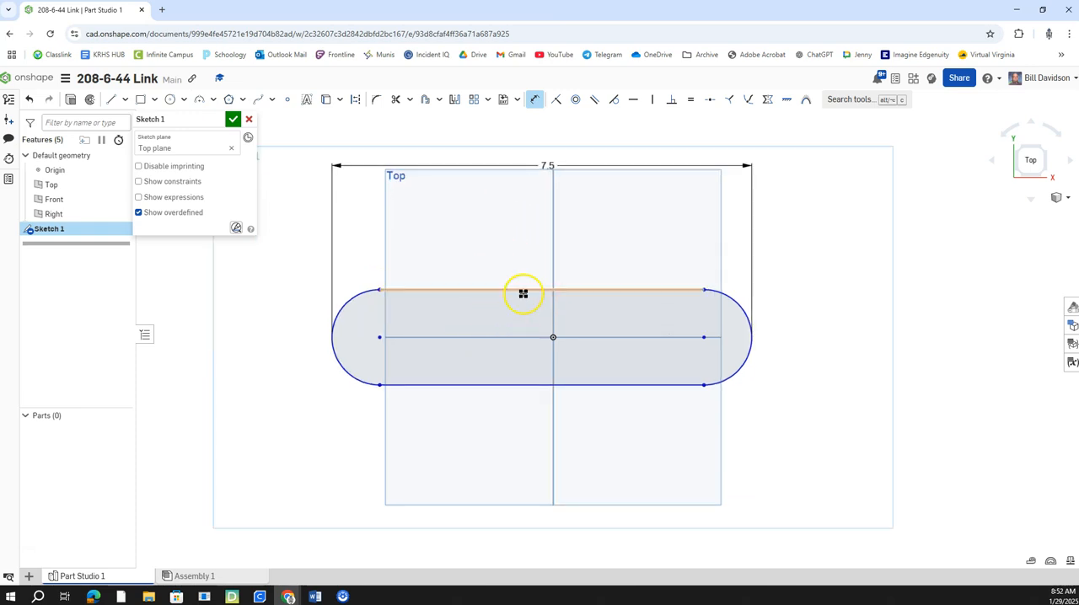
{"action": "left_click", "coordinate": [330, 337]}
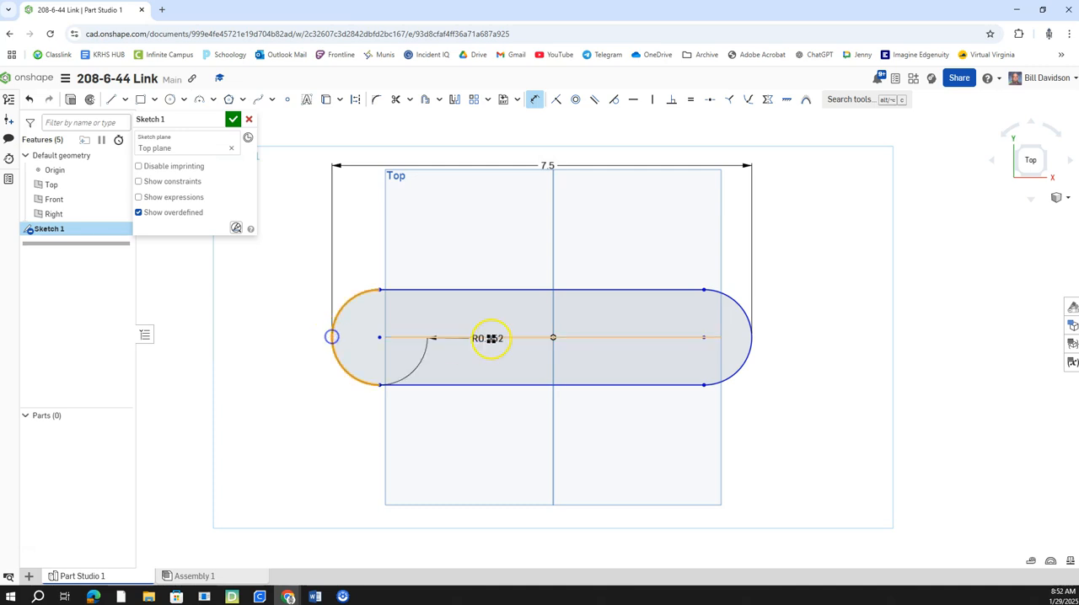
{"action": "left_click", "coordinate": [554, 338]}
{"action": "left_click", "coordinate": [451, 239]}
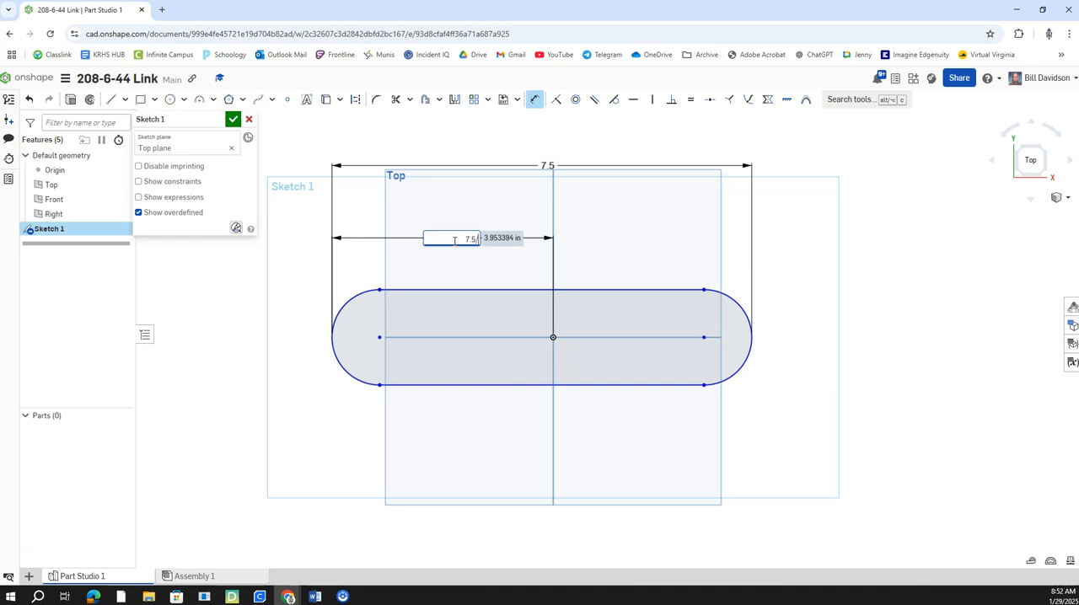
{"action": "type", "text": "7.5/2"}
{"action": "key", "text": "Return"}
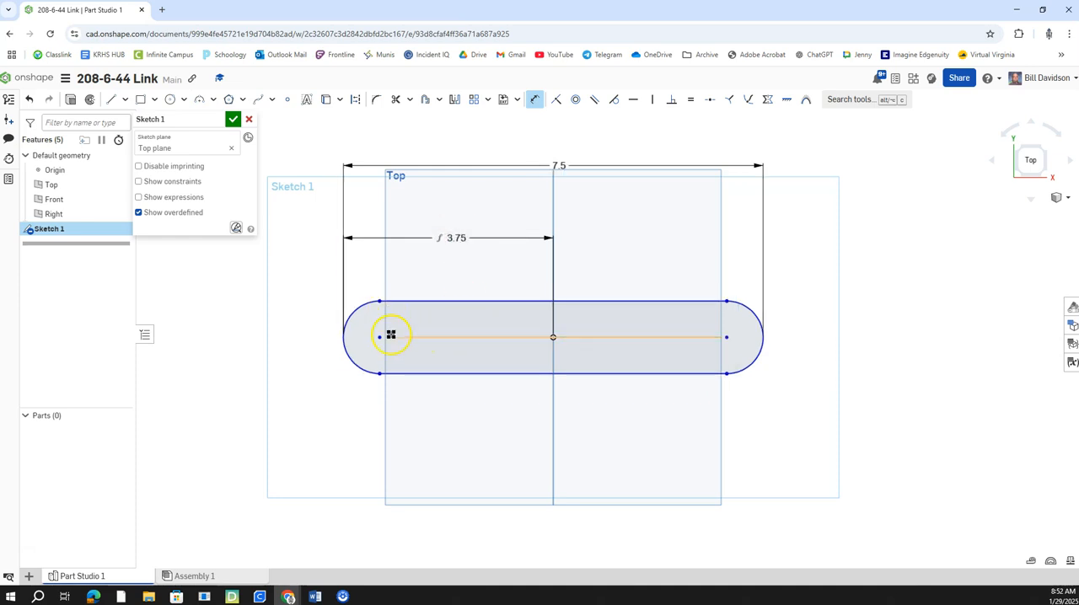
Step: Dimension the left end arc's radius, set it to 1.25 in, and finish the outline sketch
{"action": "left_click", "coordinate": [534, 100]}
{"action": "left_click", "coordinate": [352, 313]}
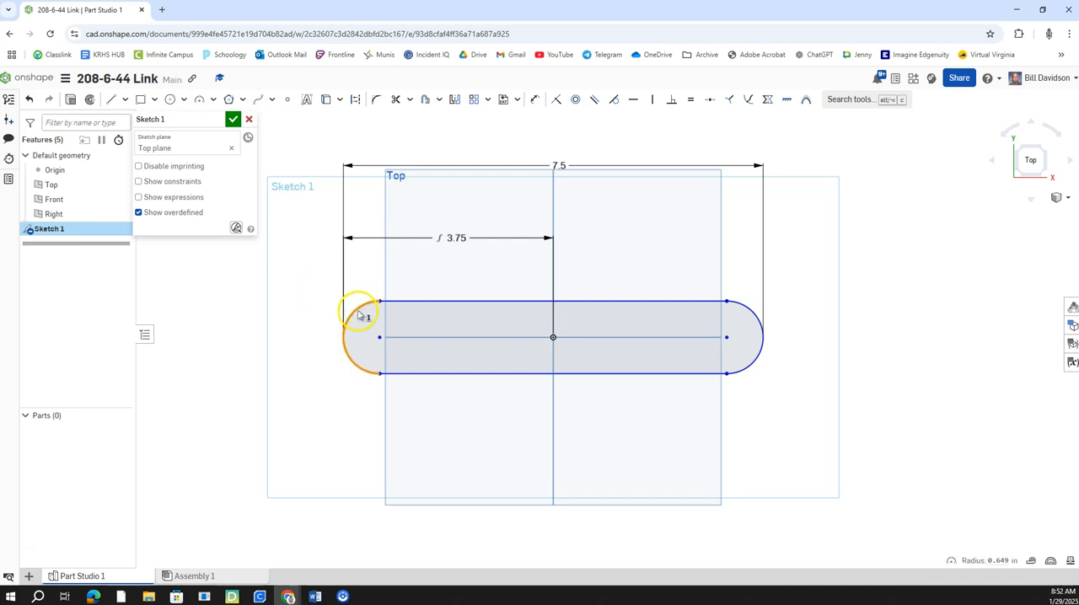
{"action": "left_click", "coordinate": [534, 100]}
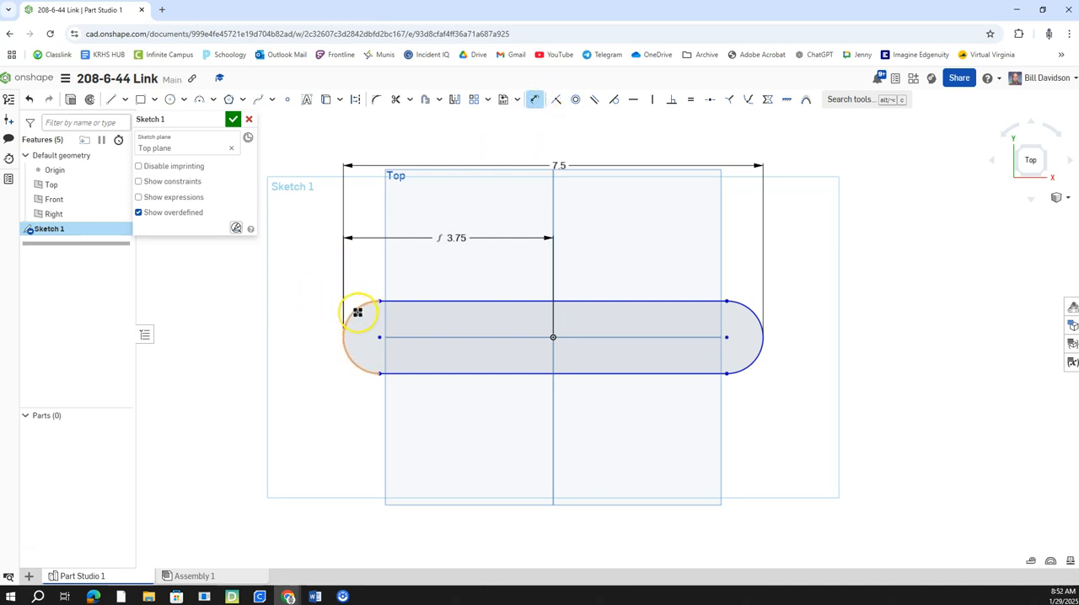
{"action": "left_click_drag", "start_coordinate": [355, 311], "coordinate": [314, 273]}
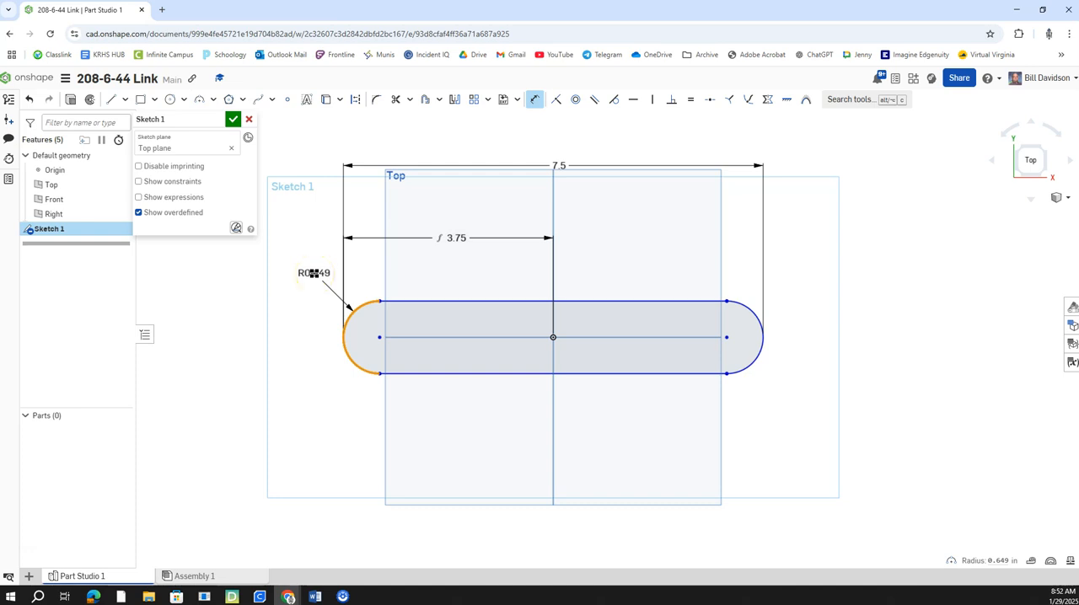
{"action": "left_click", "coordinate": [314, 272]}
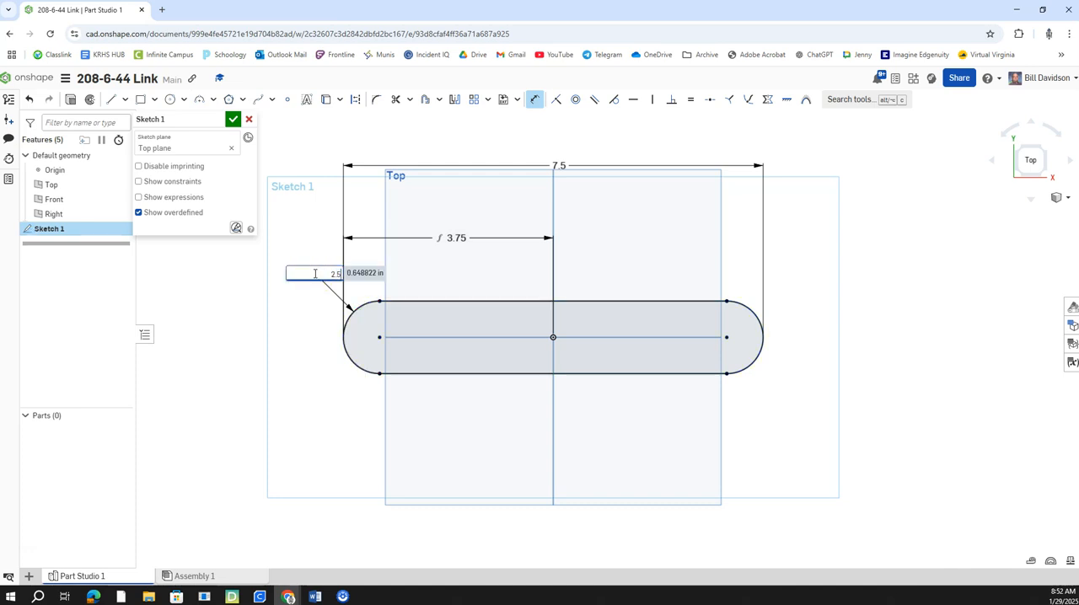
{"action": "key", "text": "Return"}
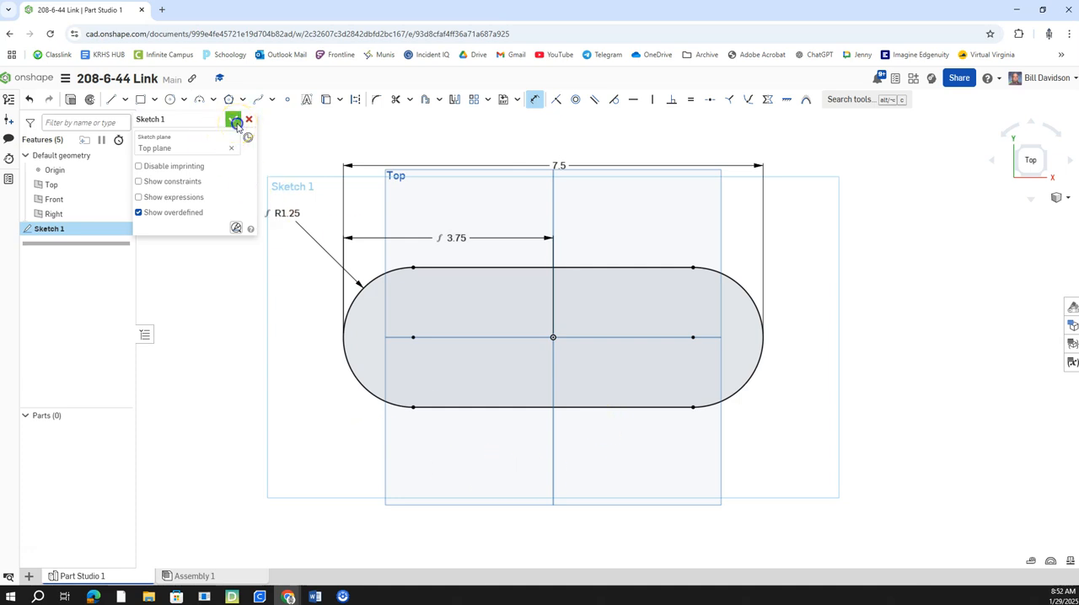
{"action": "left_click", "coordinate": [237, 124]}
Step: Extrude the outline region as a new solid with a blind depth of 1 in
{"action": "left_click", "coordinate": [1043, 174]}
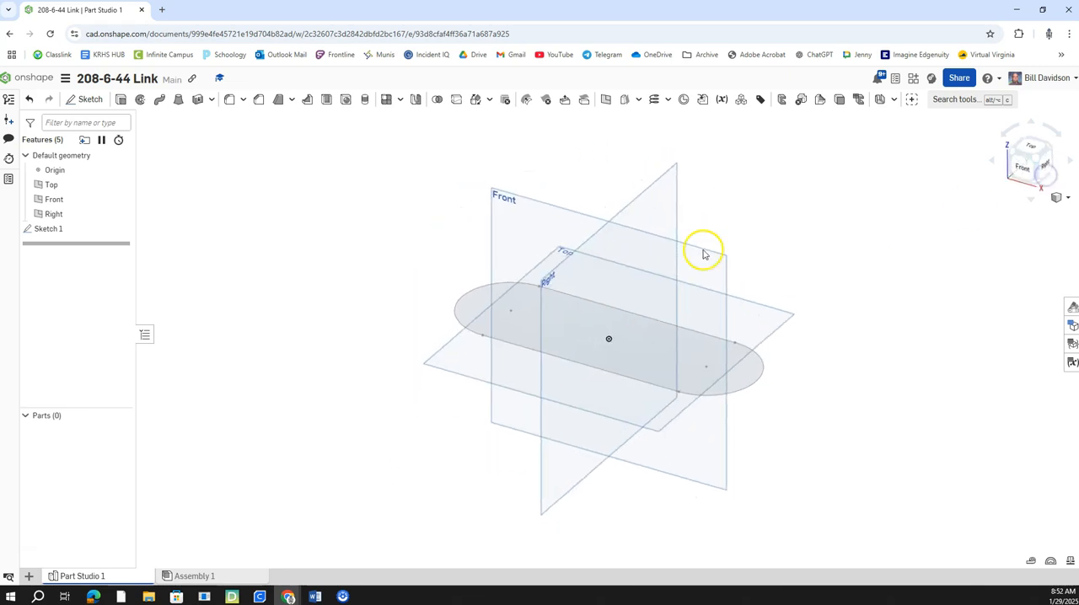
{"action": "left_click", "coordinate": [120, 100]}
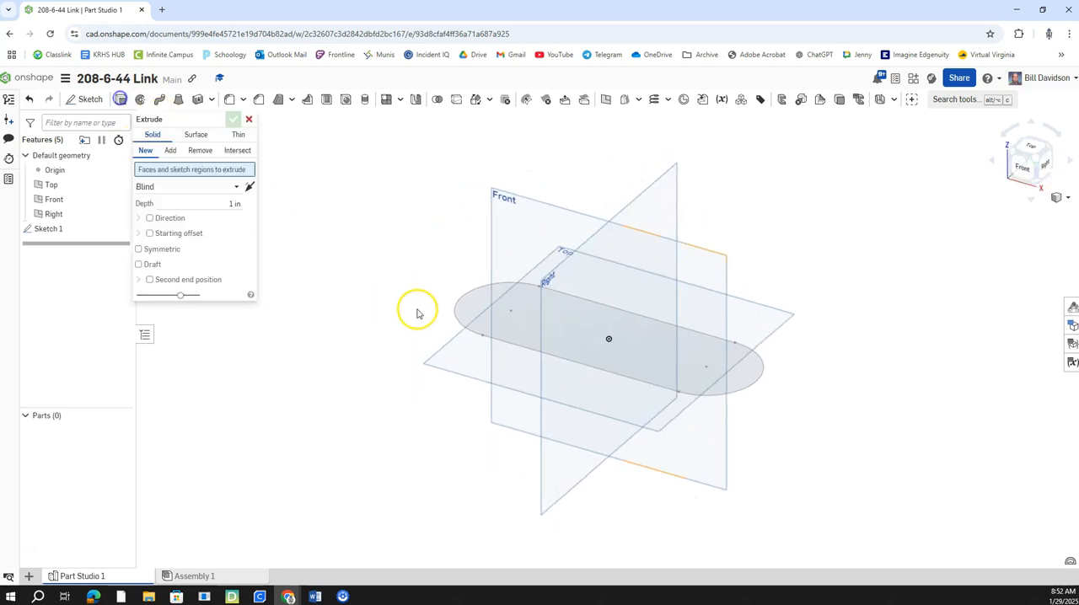
{"action": "left_click", "coordinate": [474, 323]}
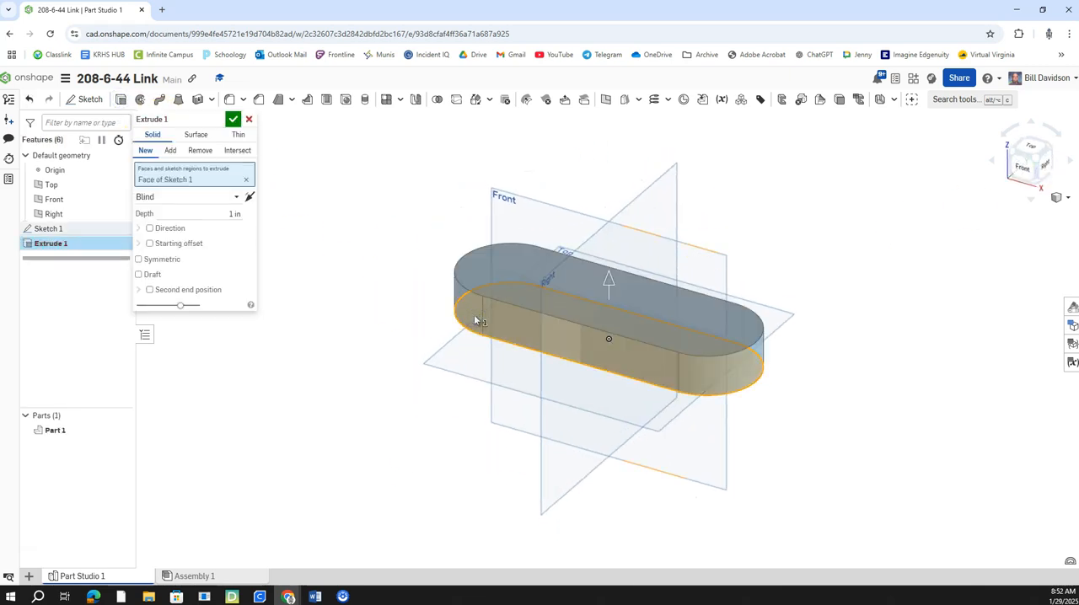
{"action": "key", "text": "Return"}
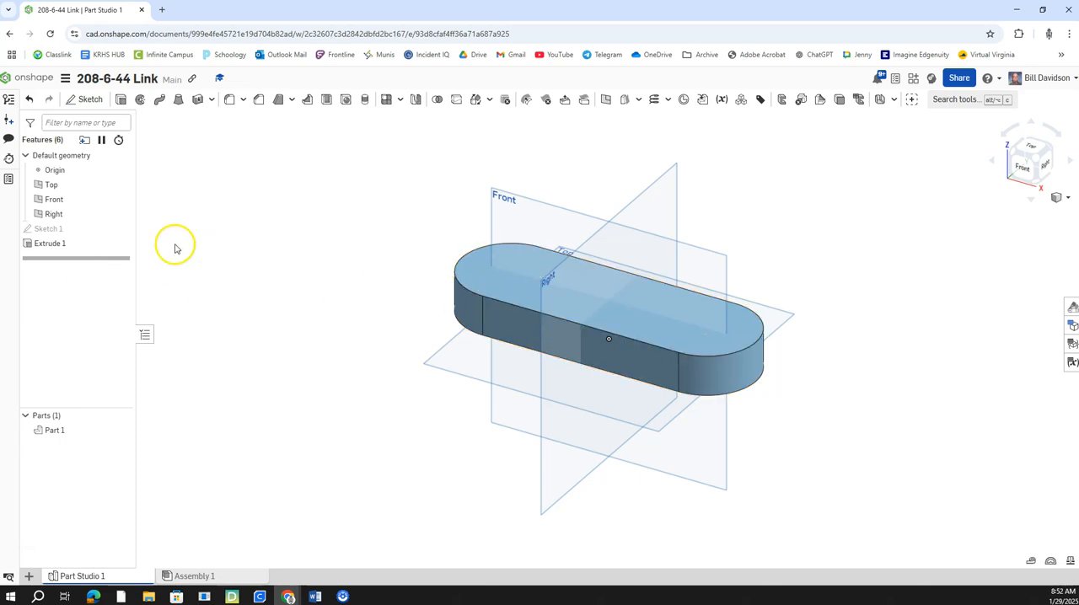
Step: Hide the Front, Top and Right default planes
{"action": "left_click", "coordinate": [116, 214]}
{"action": "left_click", "coordinate": [120, 199]}
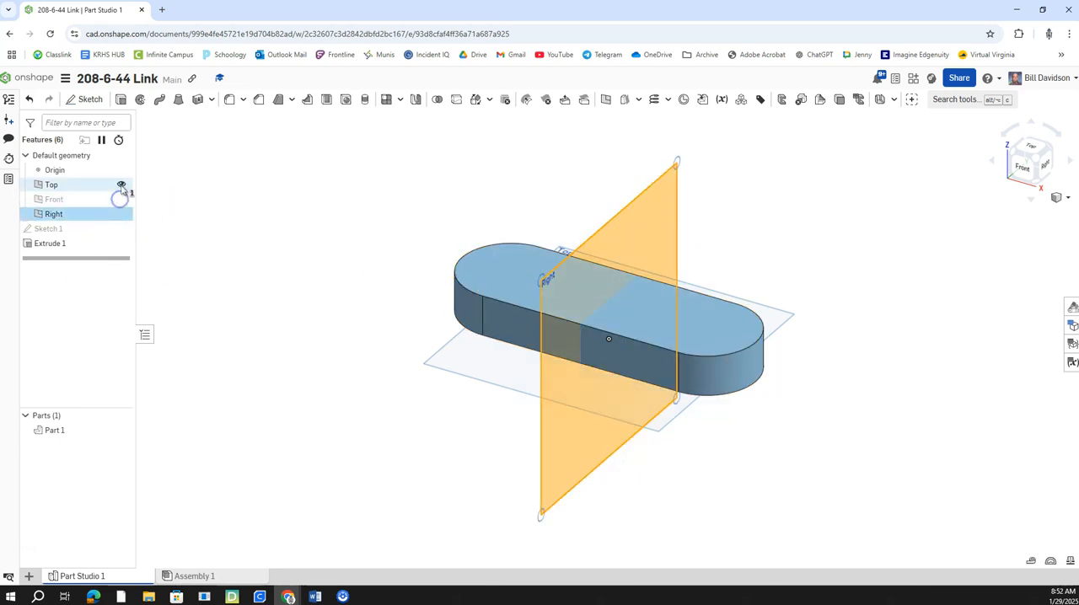
{"action": "left_click", "coordinate": [120, 184]}
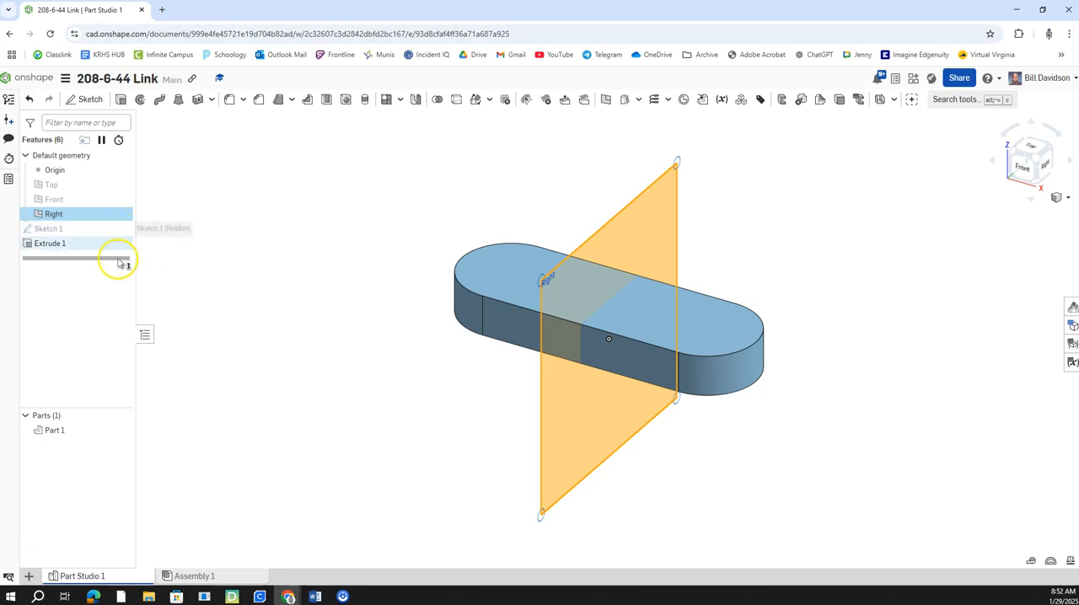
{"action": "left_click", "coordinate": [120, 214]}
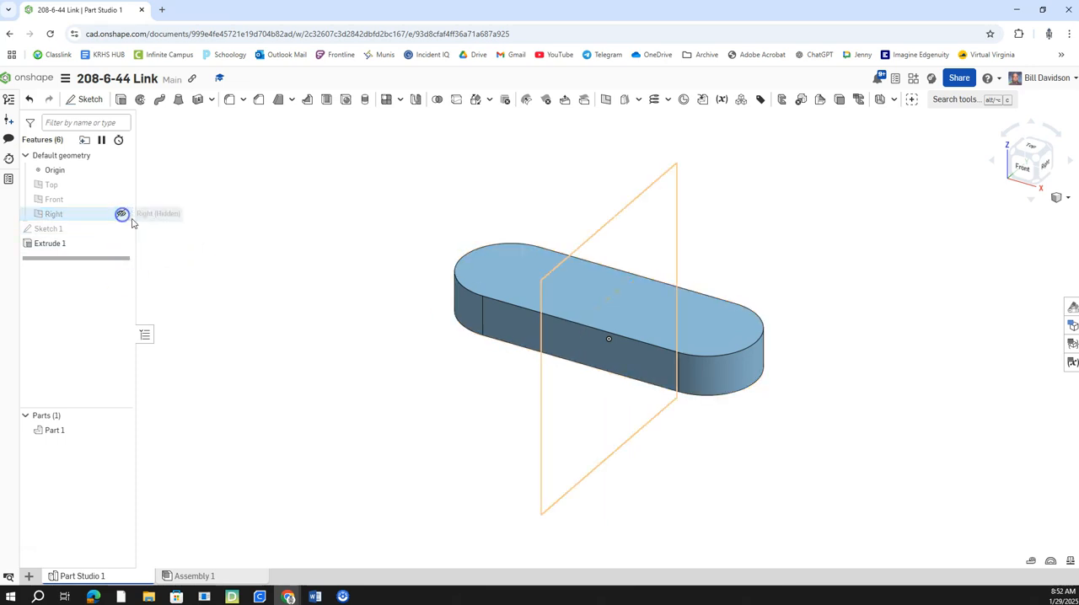
Step: Start a new sketch on the link's top face and place one sketch point near each rounded end
{"action": "right_click", "coordinate": [548, 284]}
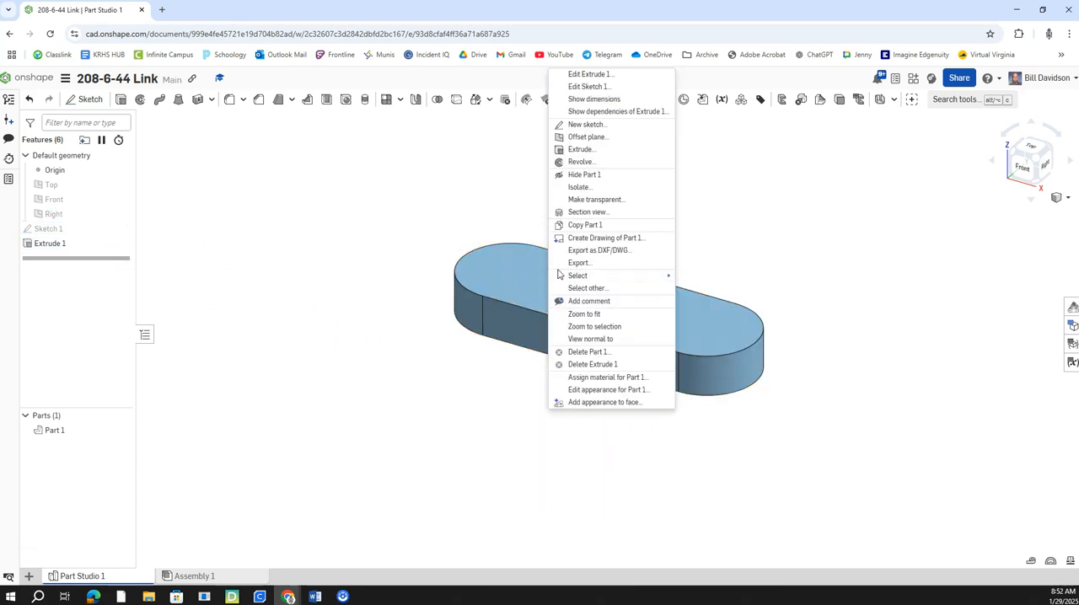
{"action": "left_click", "coordinate": [588, 125]}
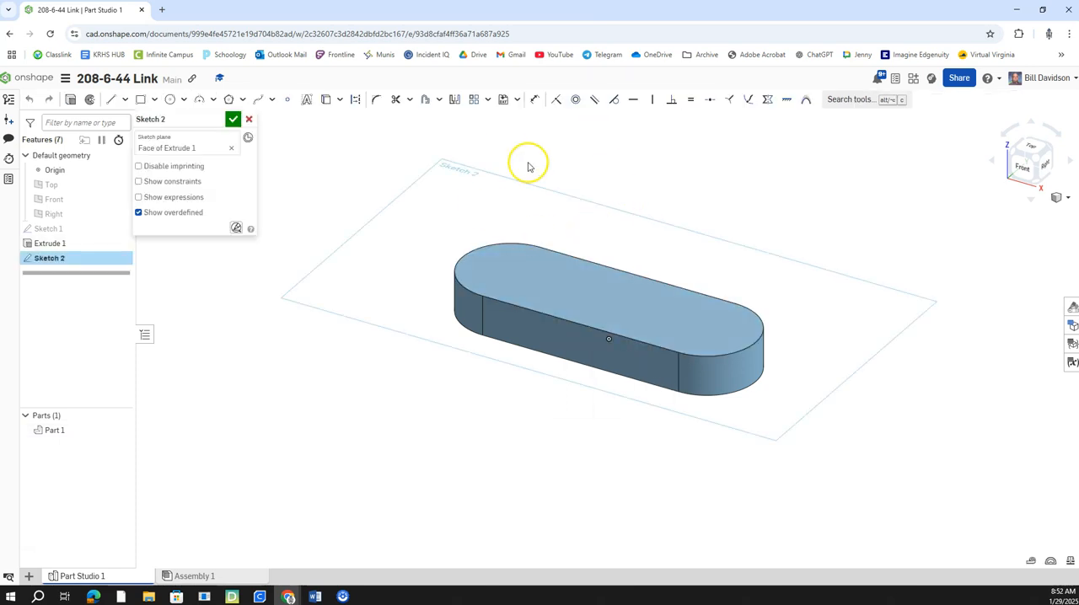
{"action": "left_click", "coordinate": [1029, 144]}
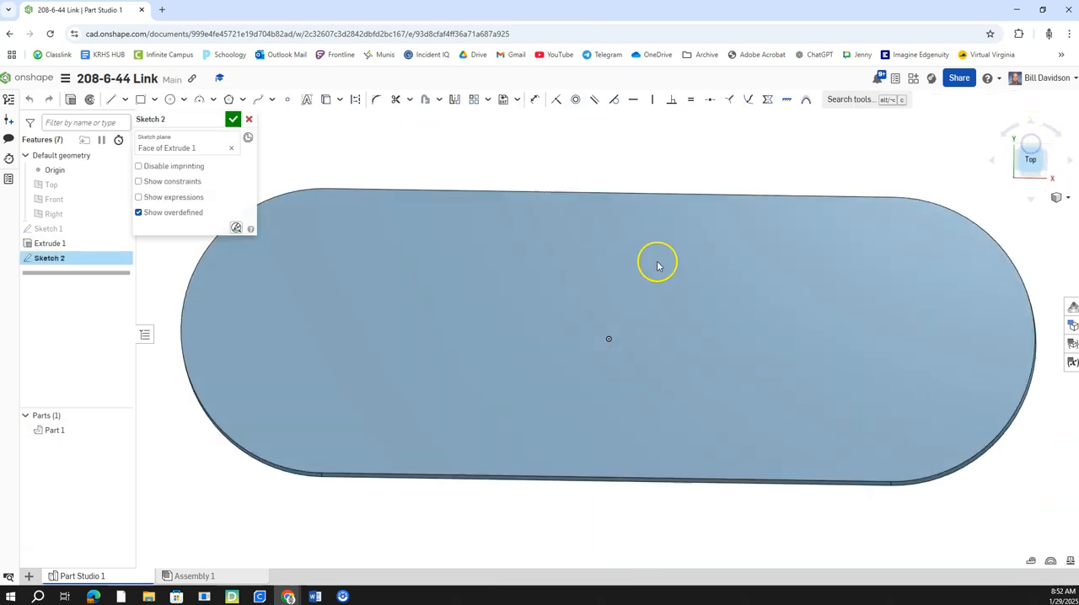
{"action": "left_click", "coordinate": [287, 102]}
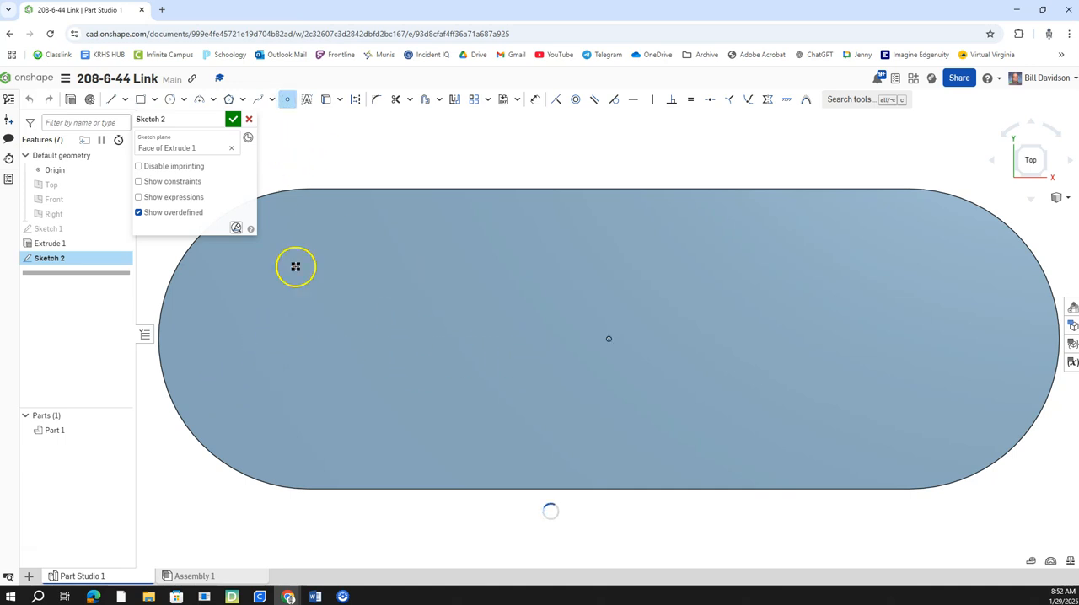
{"action": "left_click", "coordinate": [980, 340]}
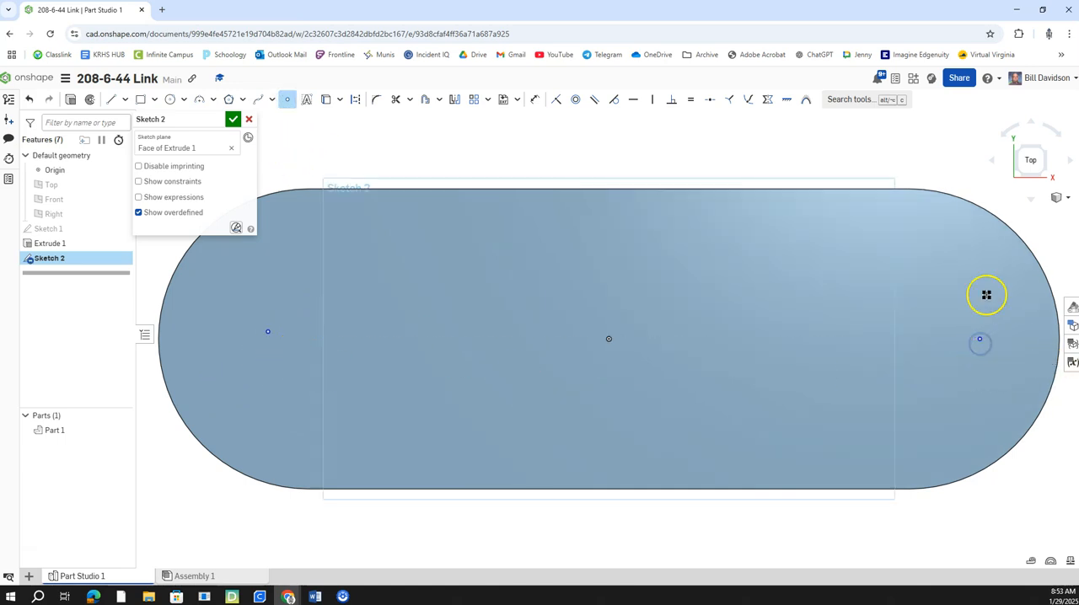
Step: Make each sketch point concentric with the rounded edge at its end of the link and finish the sketch
{"action": "left_click", "coordinate": [574, 98]}
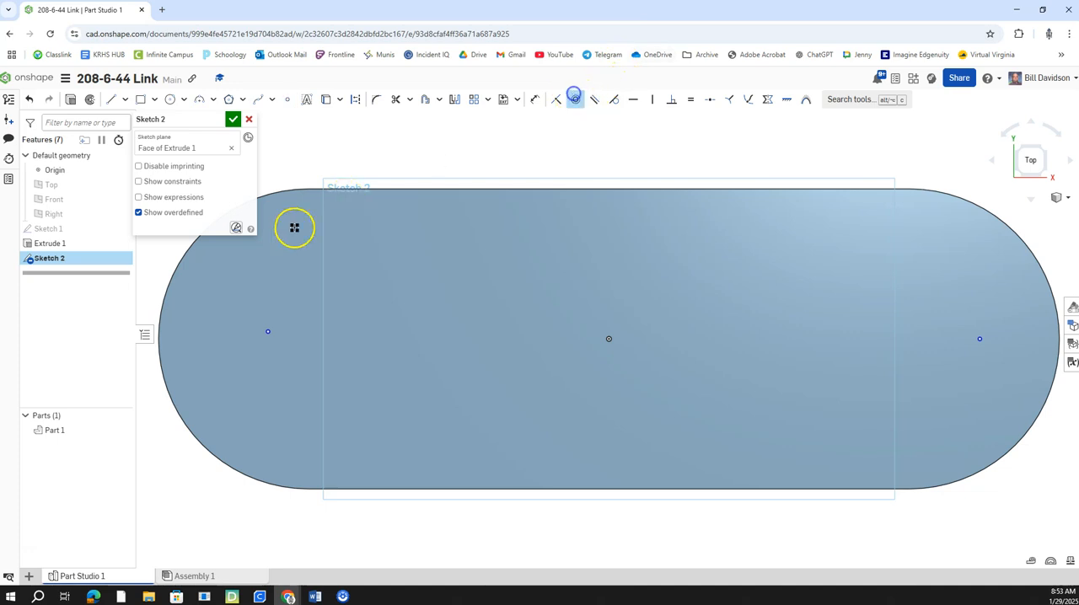
{"action": "left_click", "coordinate": [190, 250]}
{"action": "left_click", "coordinate": [269, 332]}
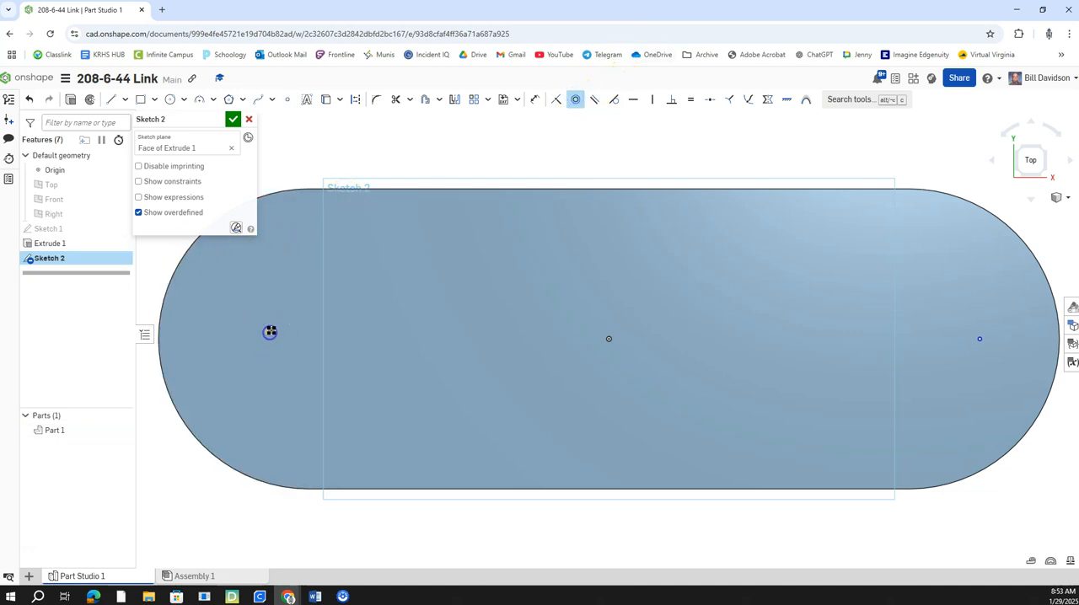
{"action": "left_click", "coordinate": [1031, 259]}
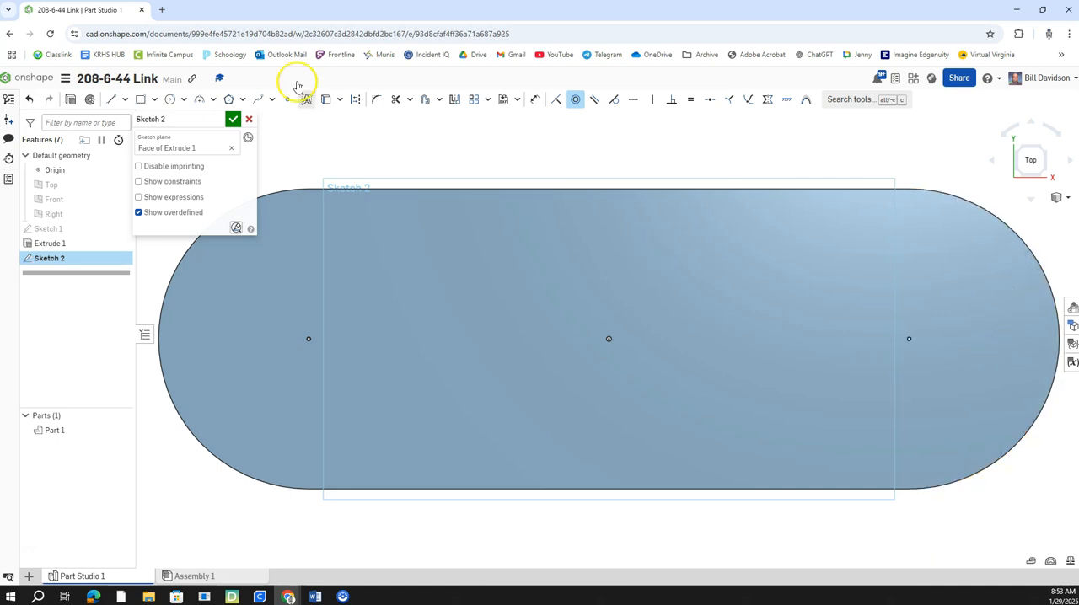
{"action": "left_click", "coordinate": [233, 119]}
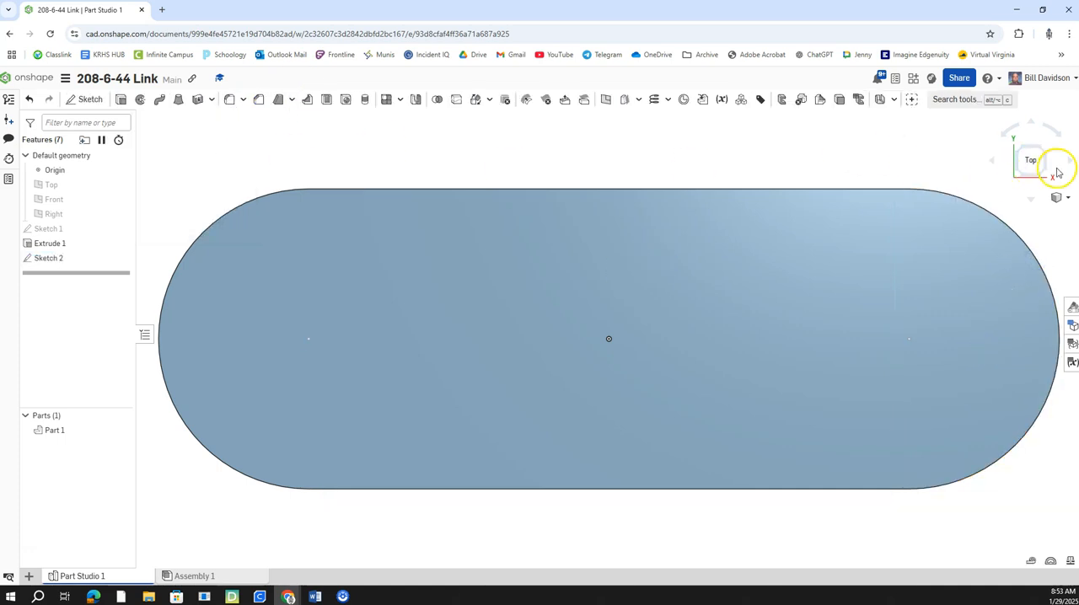
Step: Create simple drilled through-all holes at both sketch points with the diameter set to 1.06 in
{"action": "left_click", "coordinate": [1048, 174]}
{"action": "scroll", "coordinate": [639, 210], "scroll_direction": "up", "scroll_amount": 2}
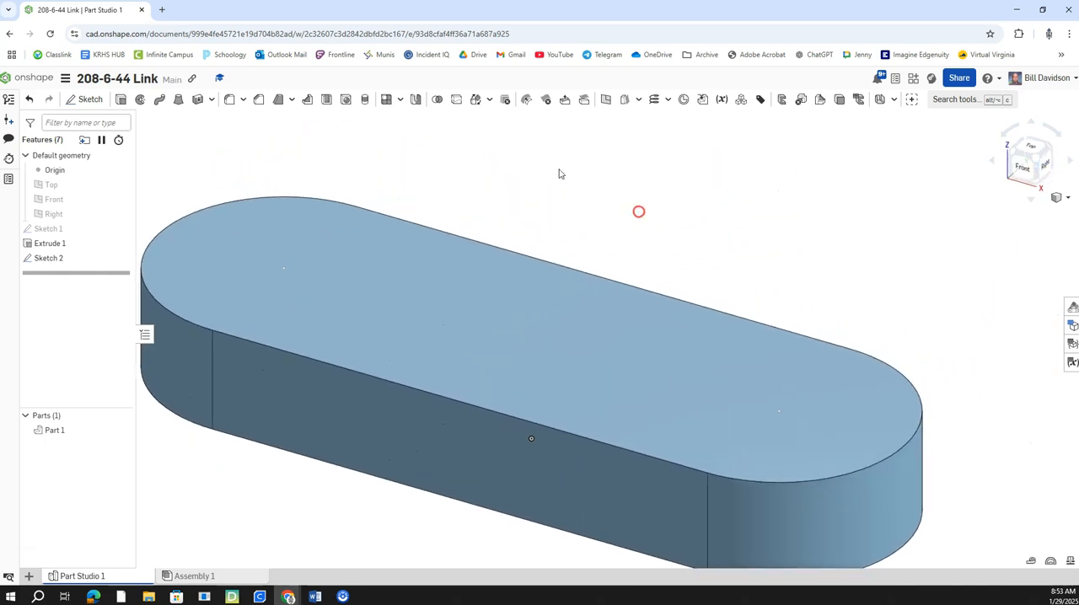
{"action": "left_click", "coordinate": [345, 100]}
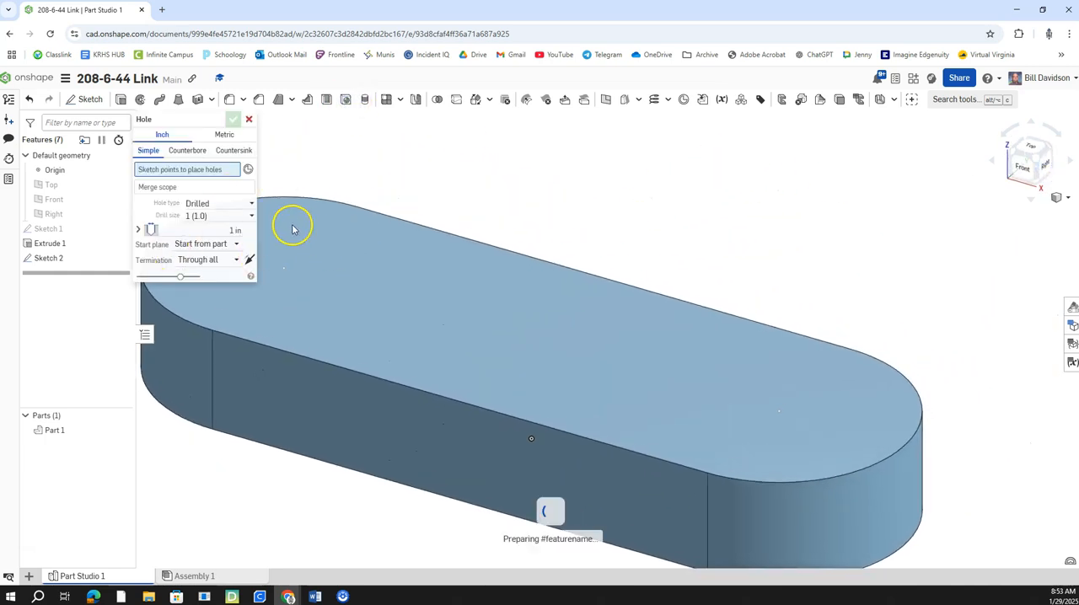
{"action": "left_click", "coordinate": [233, 217]}
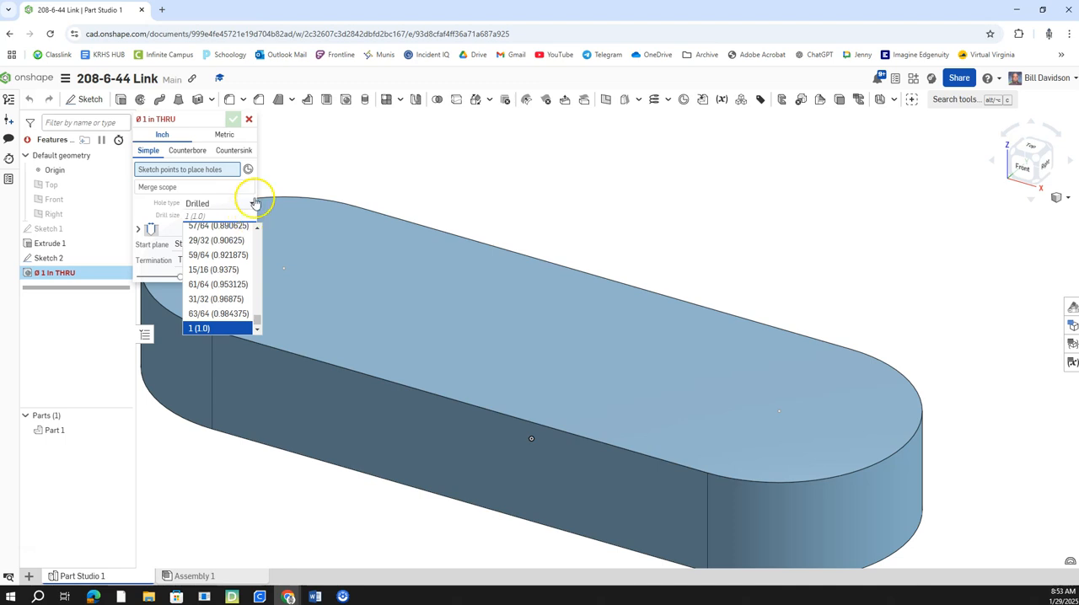
{"action": "left_click", "coordinate": [148, 215]}
{"action": "left_click", "coordinate": [226, 231]}
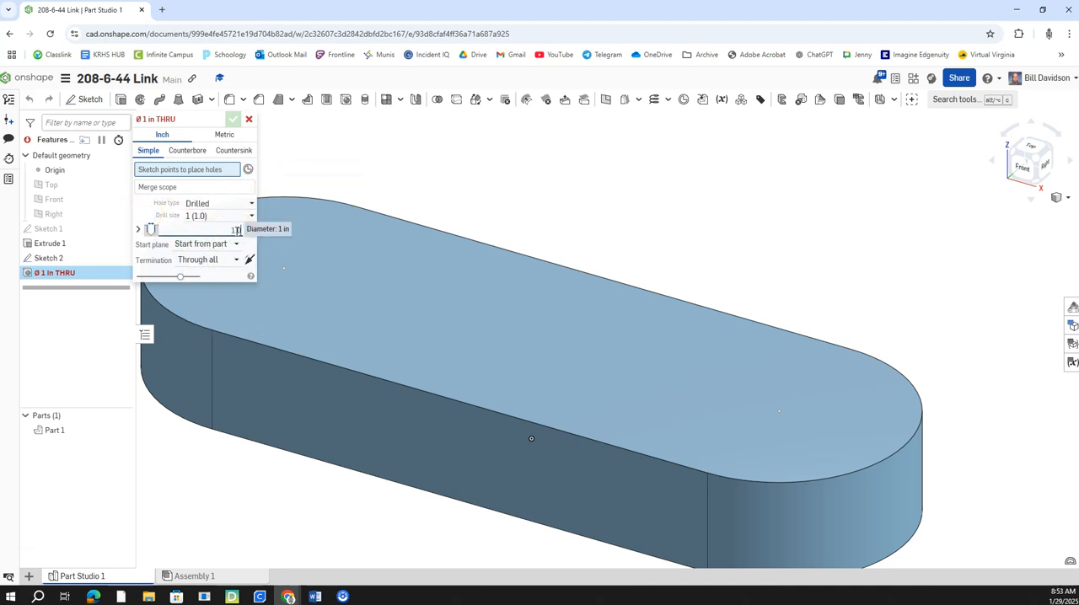
{"action": "type", "text": "1.06"}
{"action": "left_click", "coordinate": [334, 202]}
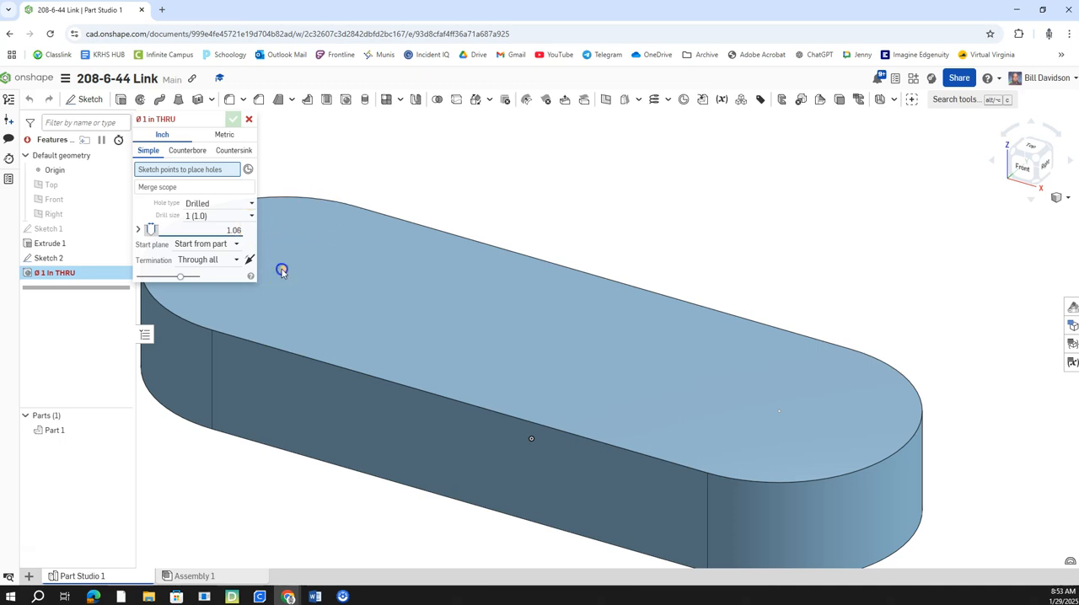
{"action": "left_click", "coordinate": [282, 270]}
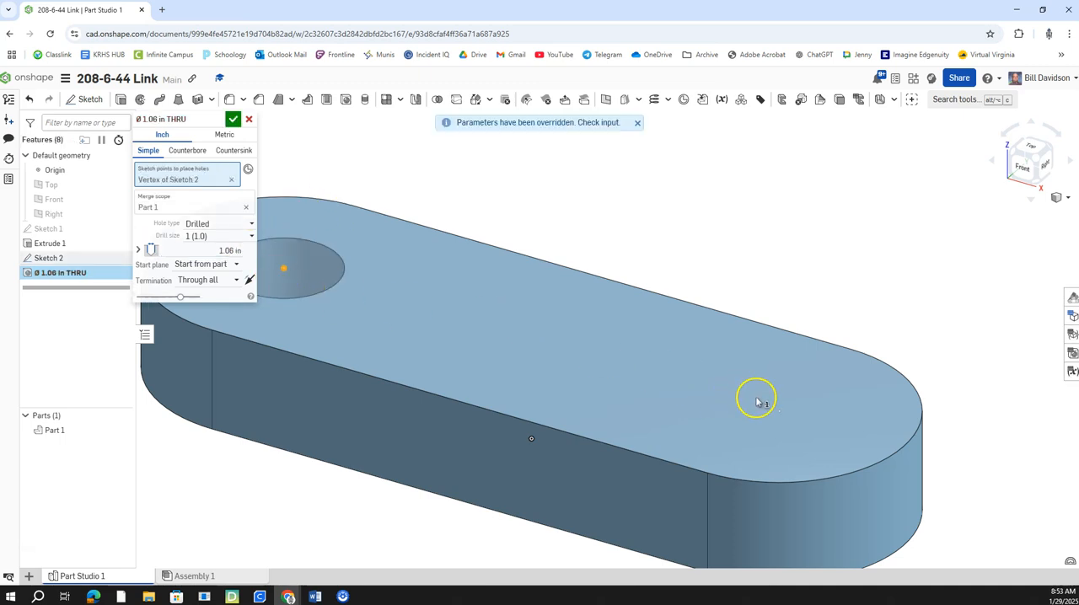
{"action": "left_click", "coordinate": [781, 413]}
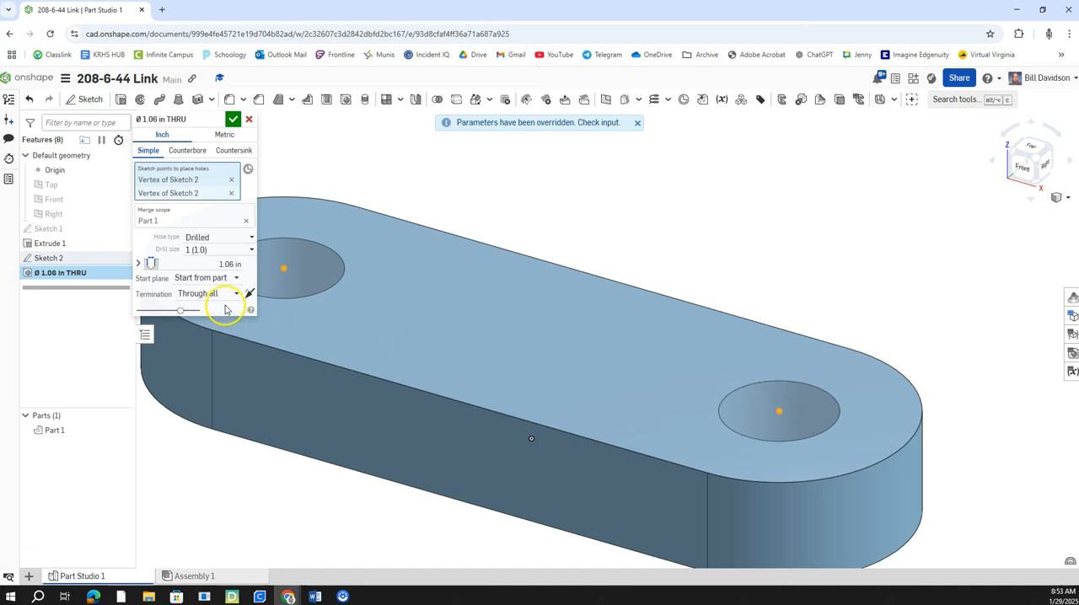
{"action": "left_click", "coordinate": [233, 119]}
Step: Create a drawing of the link part from the ANSI_A_INCH.dwt template with four views
{"action": "right_click_drag", "start_coordinate": [574, 282], "coordinate": [588, 262]}
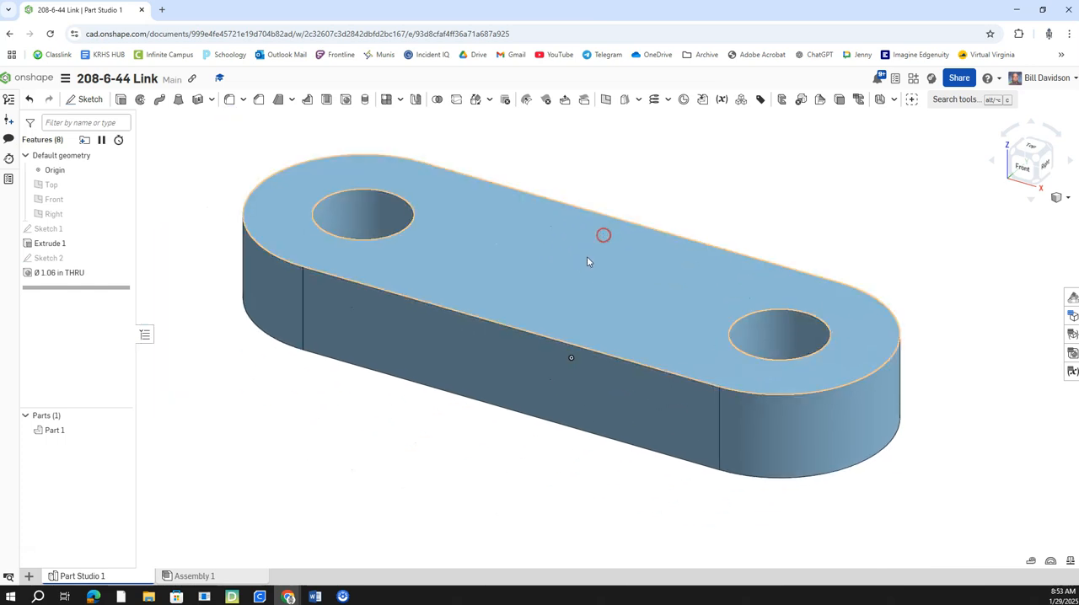
{"action": "right_click", "coordinate": [559, 319]}
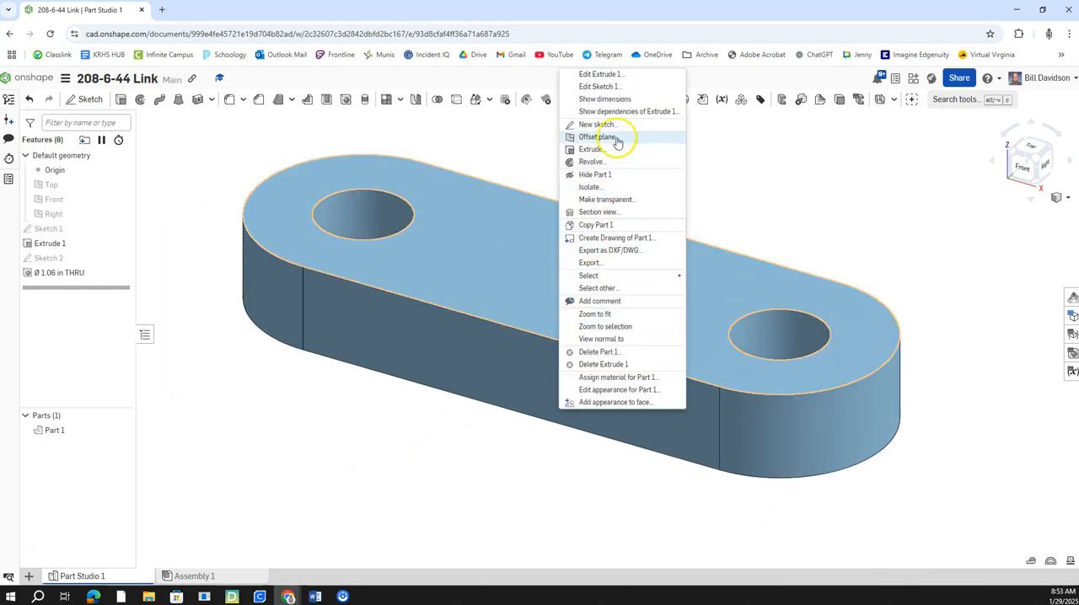
{"action": "left_click", "coordinate": [629, 239]}
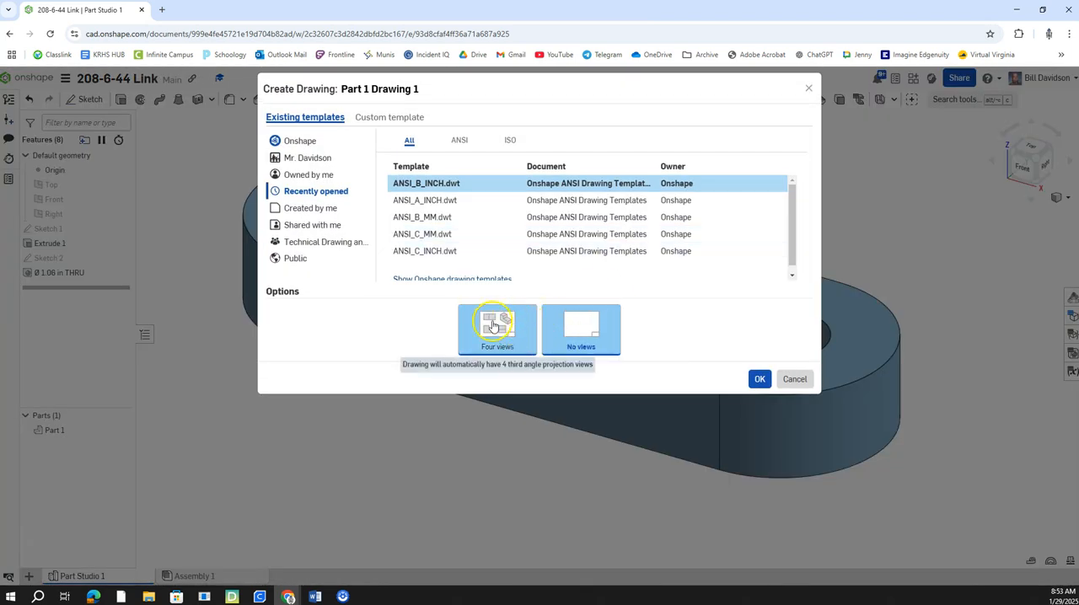
{"action": "left_click", "coordinate": [444, 203]}
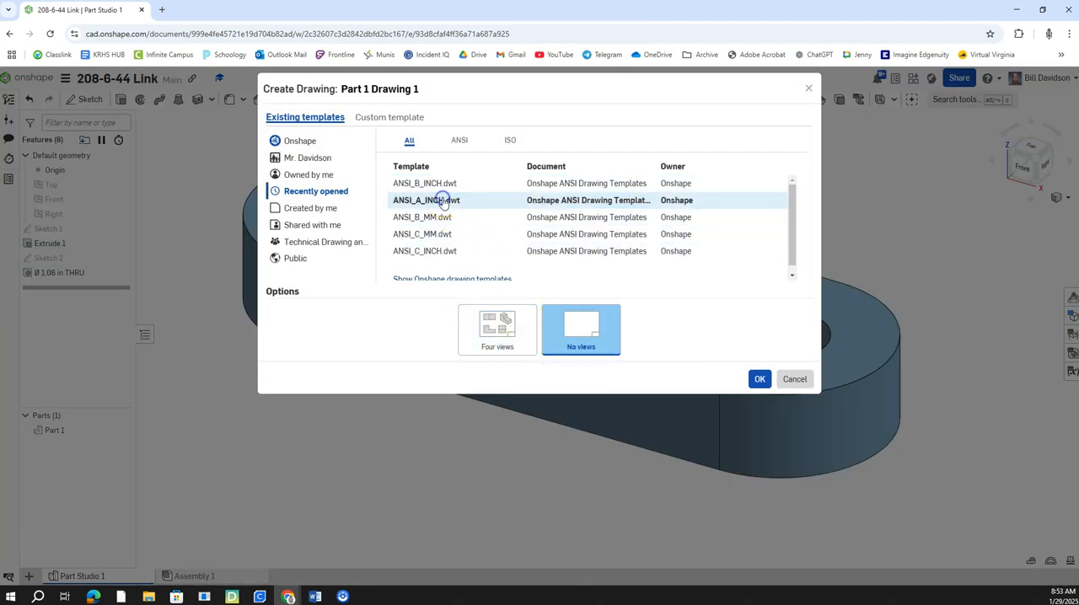
{"action": "left_click", "coordinate": [496, 338]}
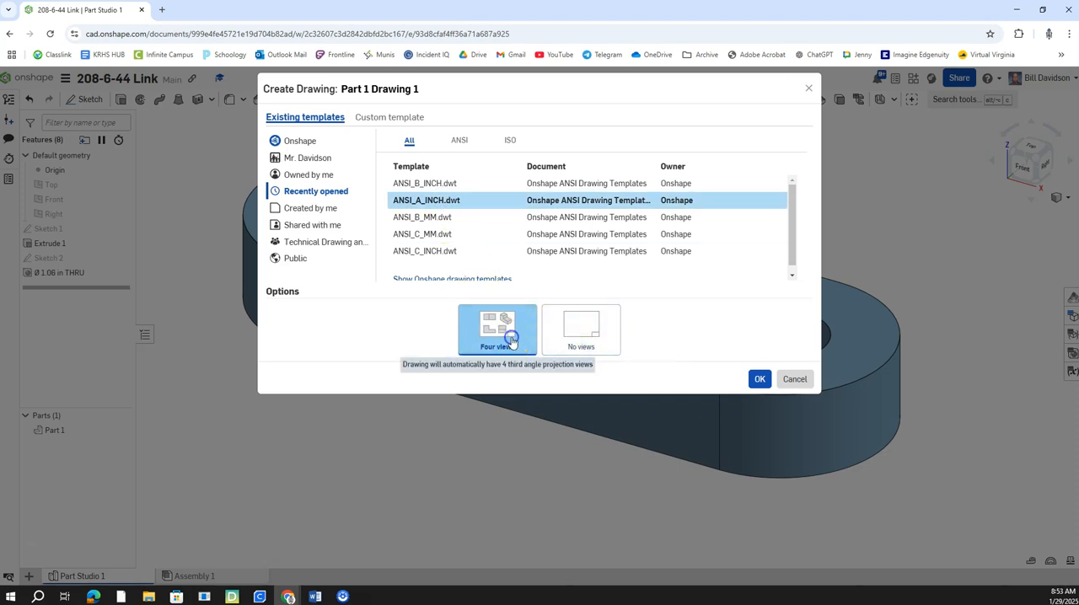
{"action": "left_click", "coordinate": [761, 381]}
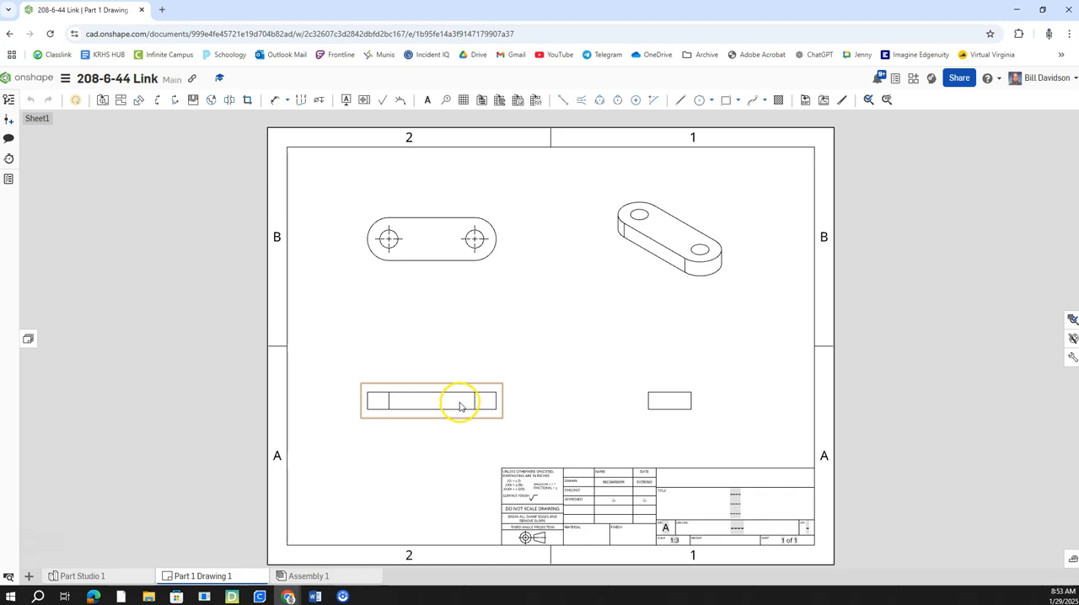
Step: Show hidden lines and hide the tangent edges in the link's front view
{"action": "right_click", "coordinate": [459, 405]}
{"action": "mouse_move", "coordinate": [536, 194]}
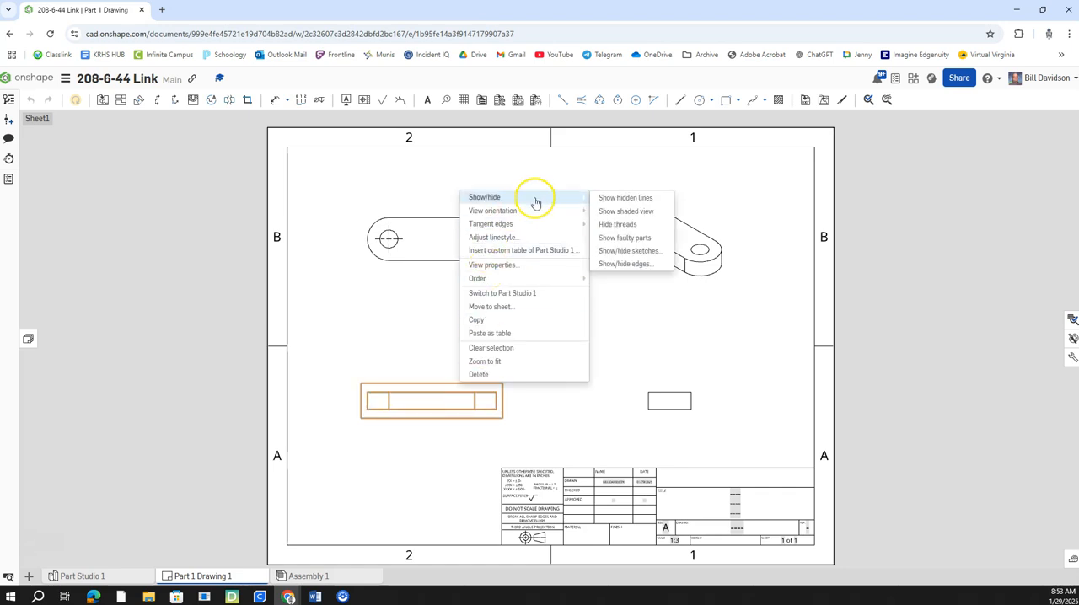
{"action": "left_click", "coordinate": [612, 197]}
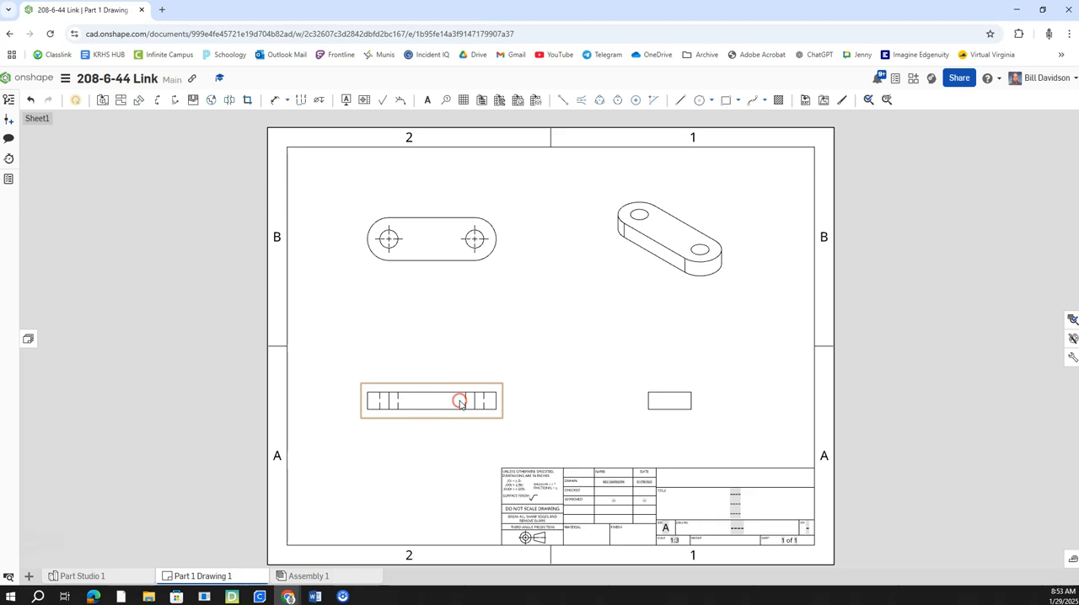
{"action": "right_click", "coordinate": [460, 403]}
{"action": "mouse_move", "coordinate": [542, 226]}
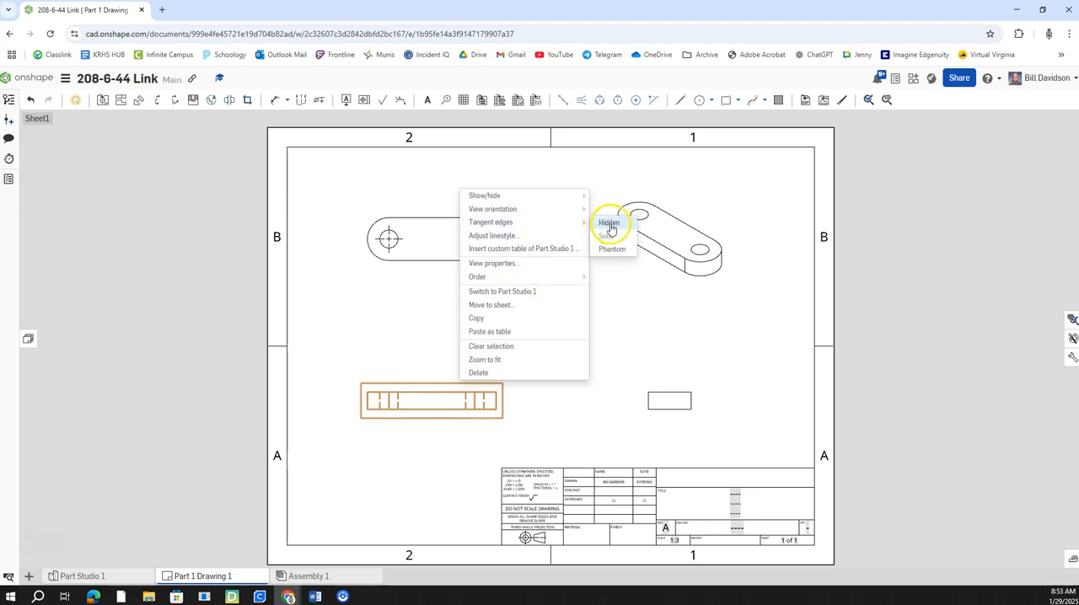
{"action": "left_click", "coordinate": [610, 224]}
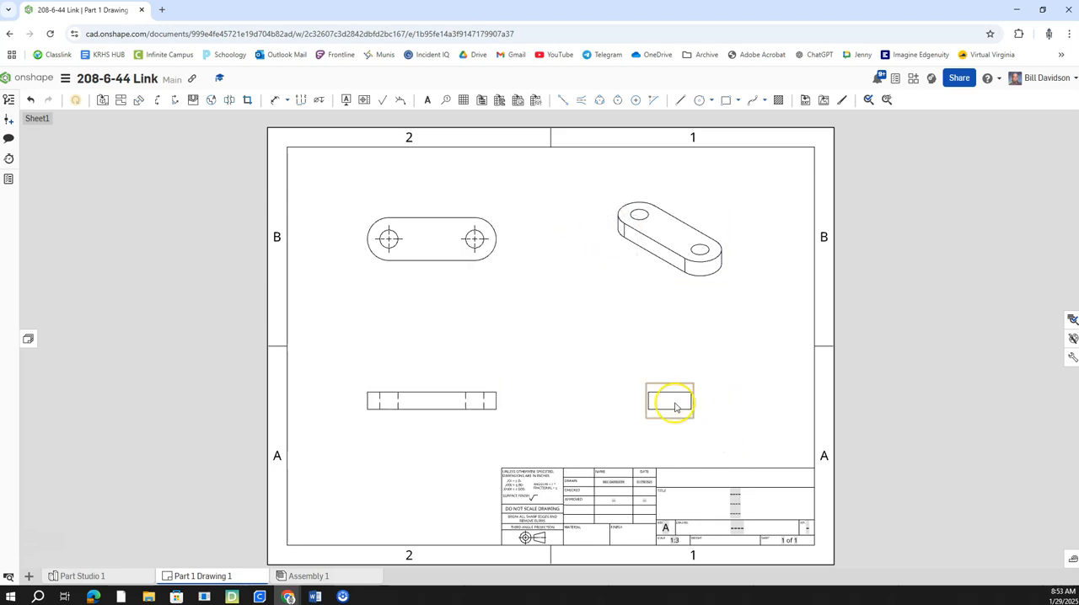
Step: Show hidden lines in the link's side view
{"action": "right_click", "coordinate": [675, 404]}
{"action": "mouse_move", "coordinate": [742, 184]}
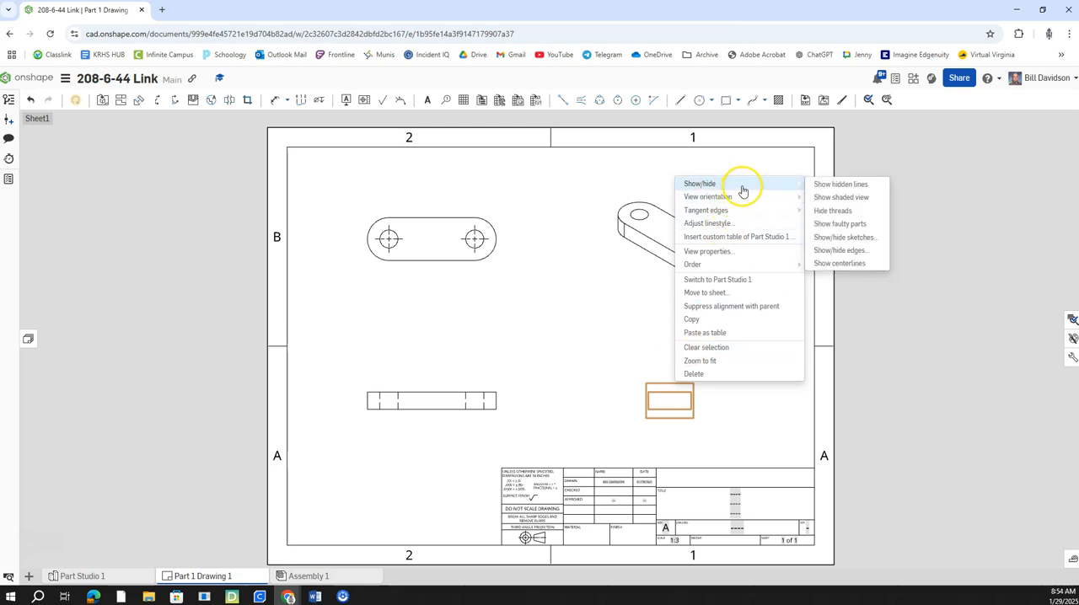
{"action": "left_click", "coordinate": [827, 185]}
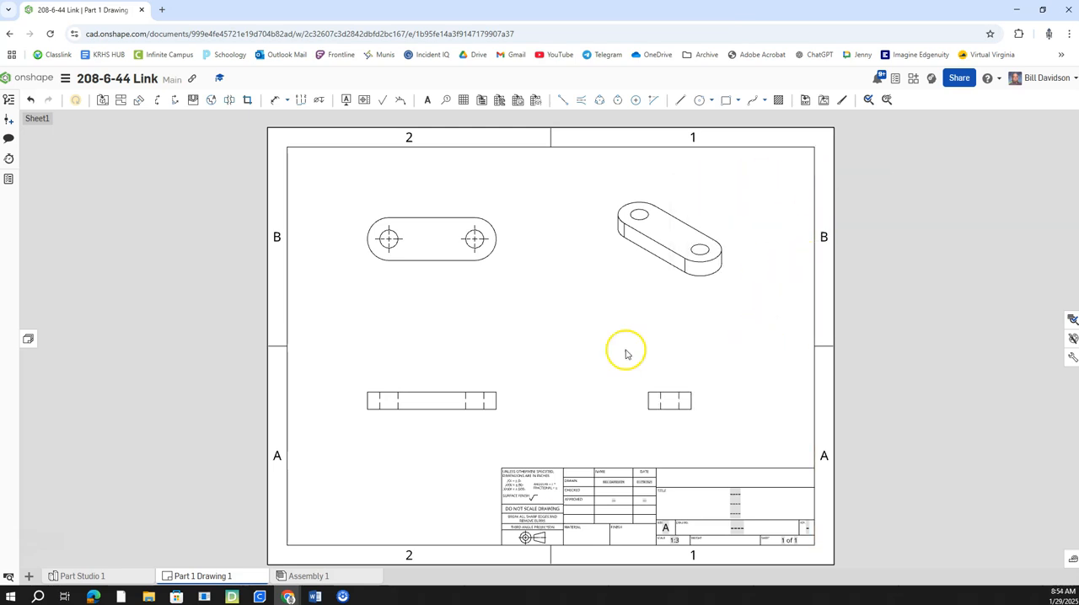
Step: Add centerlines between the hidden hole edges of both holes in the front view and the hole in the side view
{"action": "left_click", "coordinate": [583, 101]}
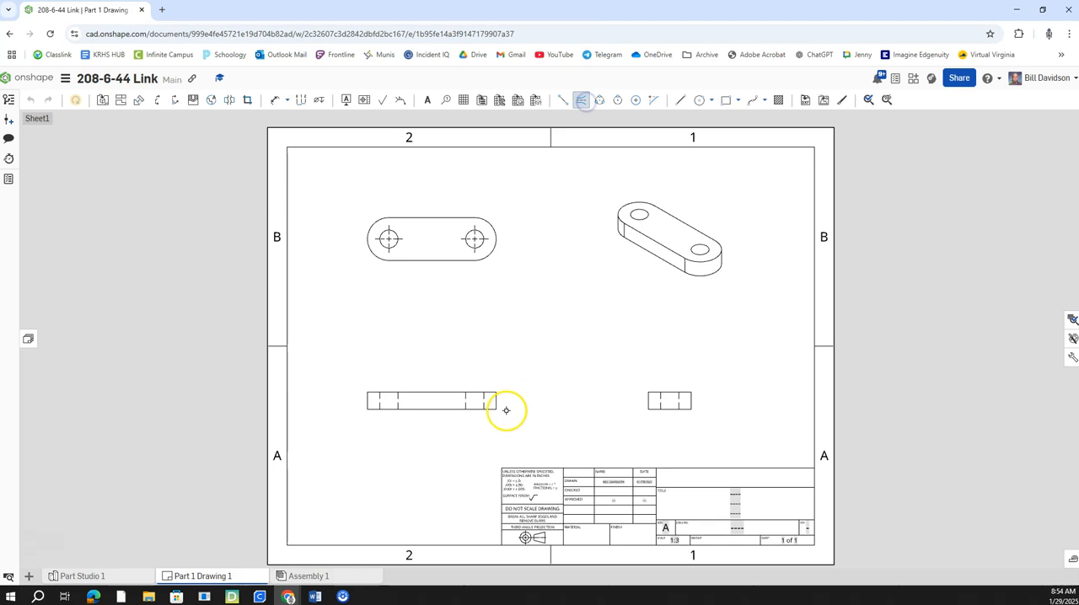
{"action": "left_click", "coordinate": [483, 402]}
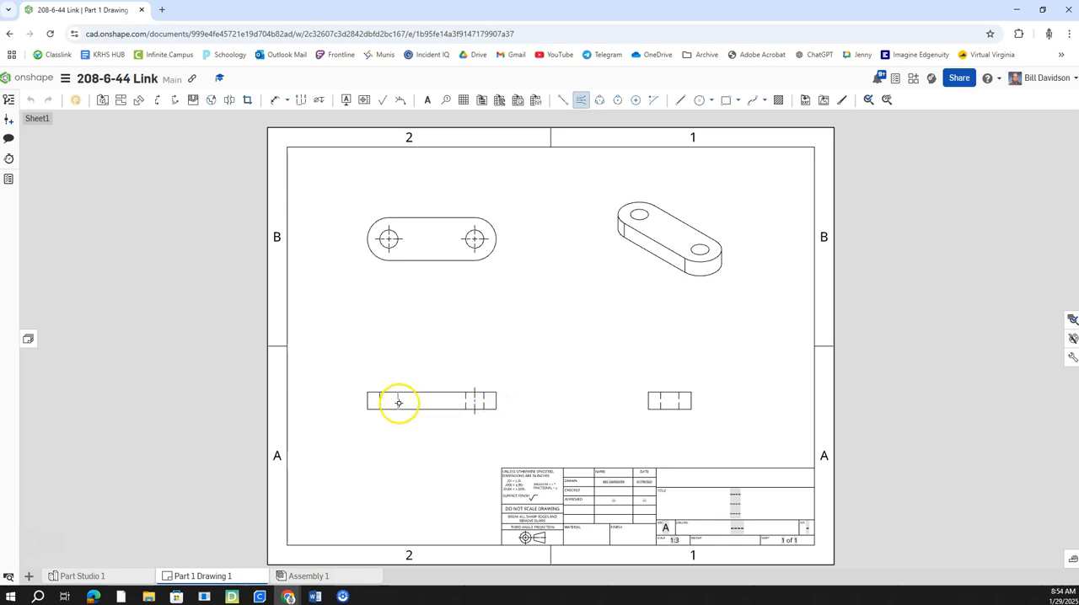
{"action": "left_click", "coordinate": [680, 404]}
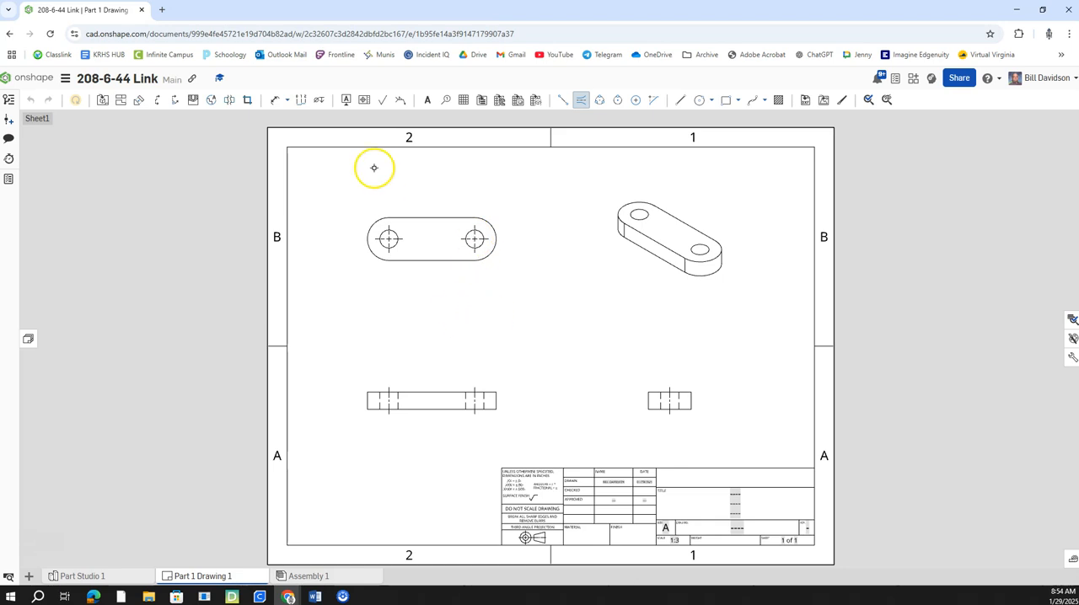
{"action": "left_click", "coordinate": [276, 100]}
{"action": "key", "text": "Escape"}
{"action": "left_click_drag", "start_coordinate": [367, 239], "coordinate": [497, 240]}
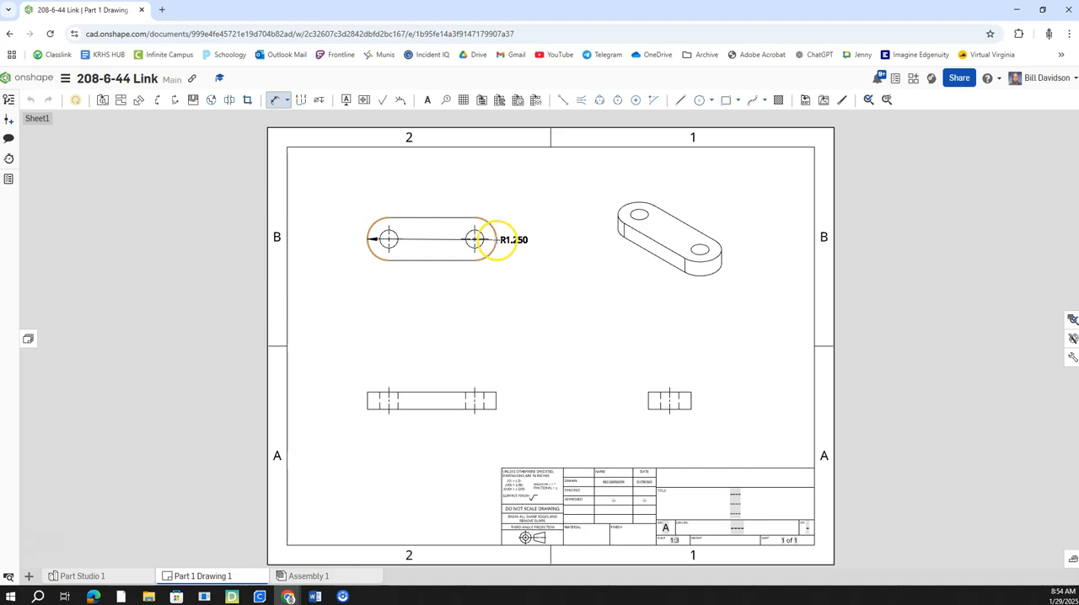
{"action": "left_click", "coordinate": [497, 241]}
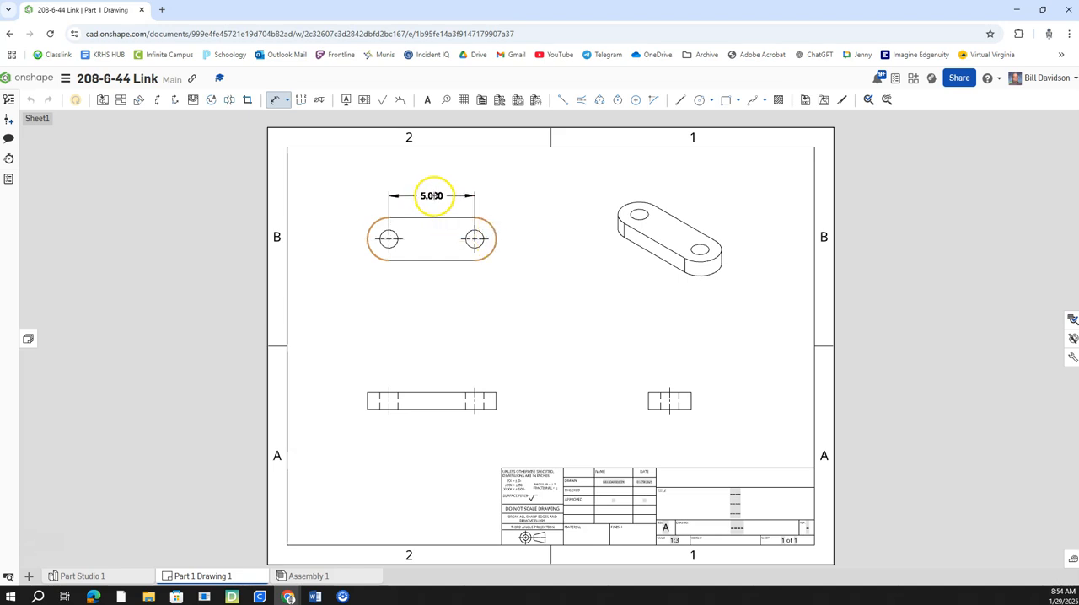
{"action": "scroll", "coordinate": [433, 208], "scroll_direction": "up", "scroll_amount": 2}
{"action": "scroll", "coordinate": [433, 201], "scroll_direction": "down", "scroll_amount": 1}
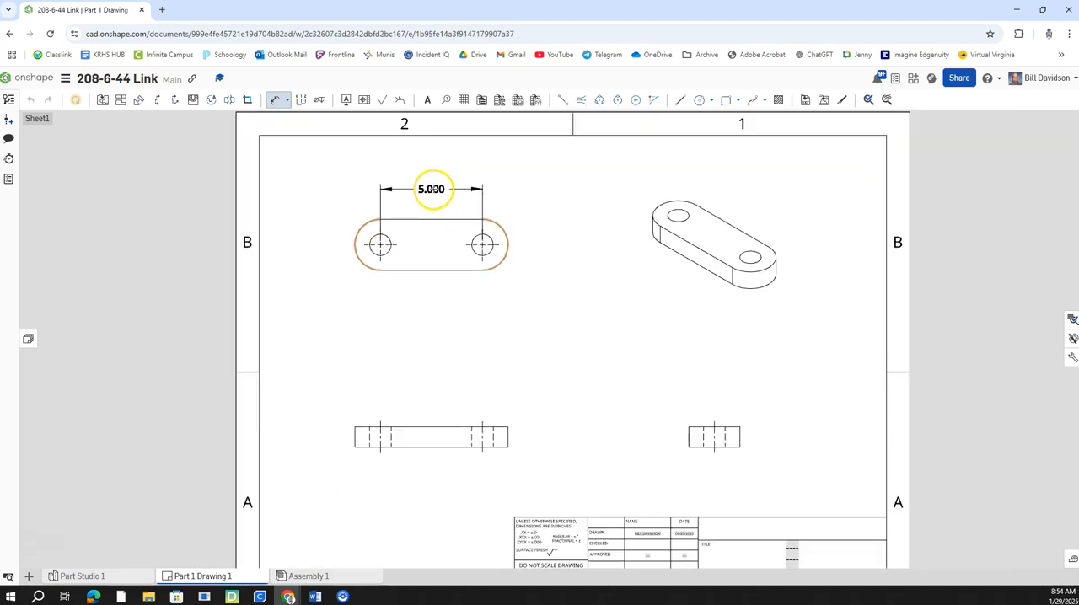
{"action": "left_click", "coordinate": [429, 187]}
{"action": "left_click", "coordinate": [276, 101]}
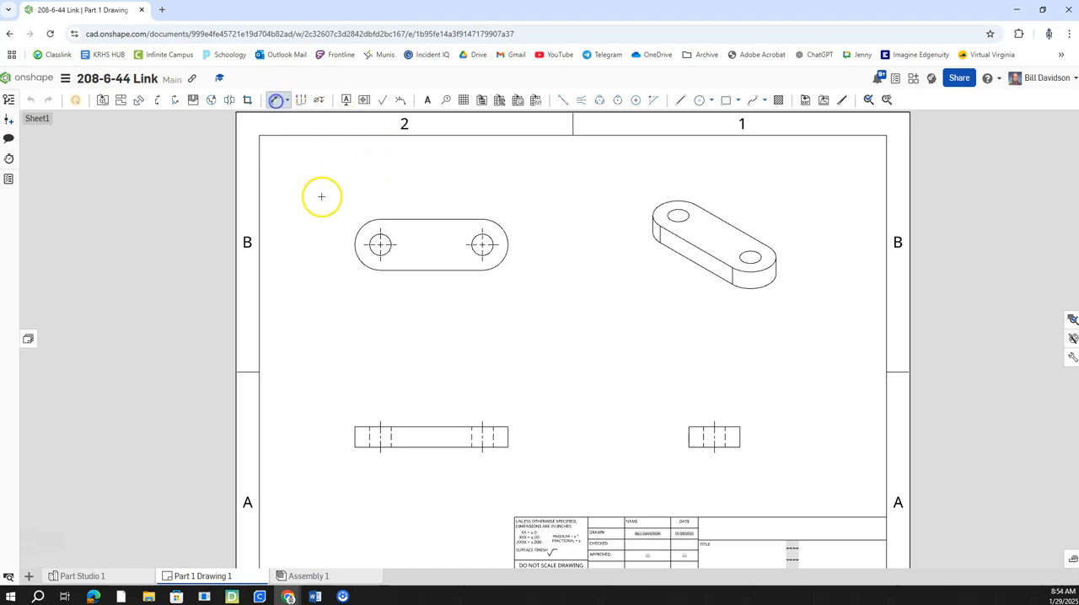
{"action": "left_click", "coordinate": [354, 245]}
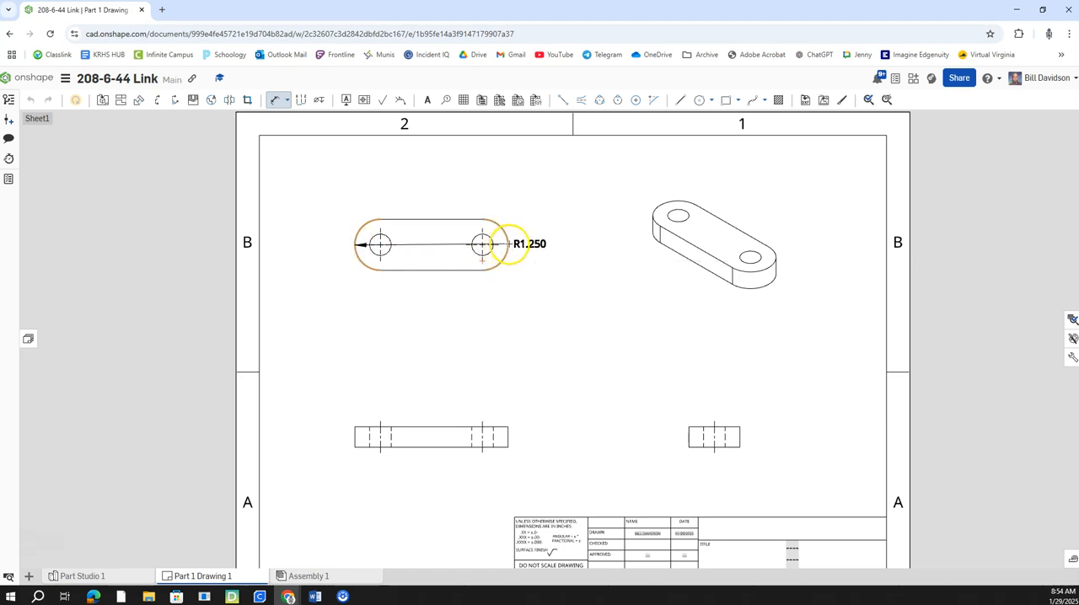
{"action": "left_click", "coordinate": [509, 244]}
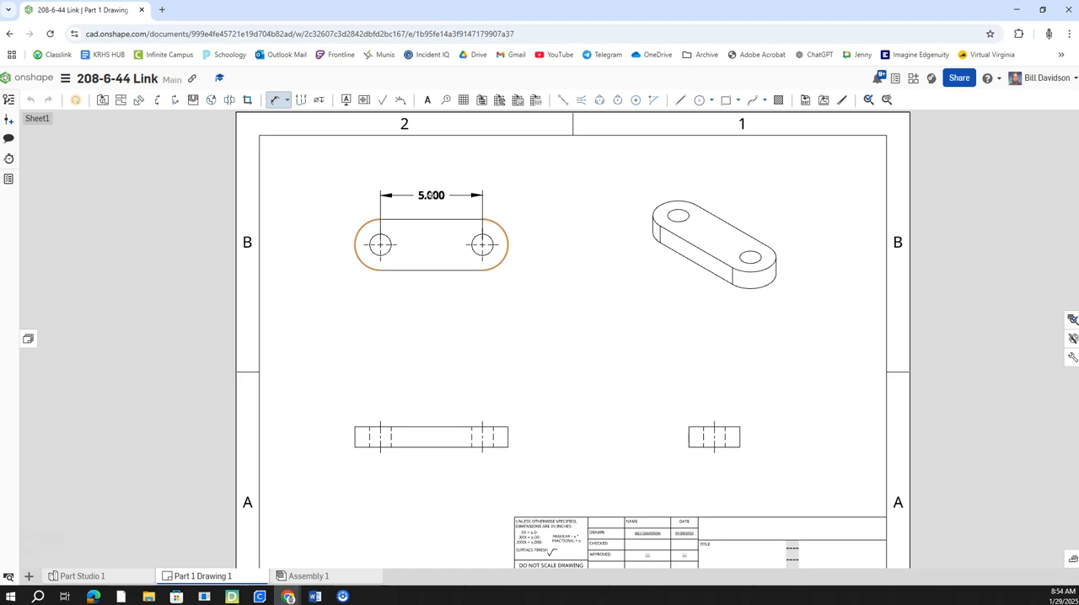
{"action": "key", "text": "Escape"}
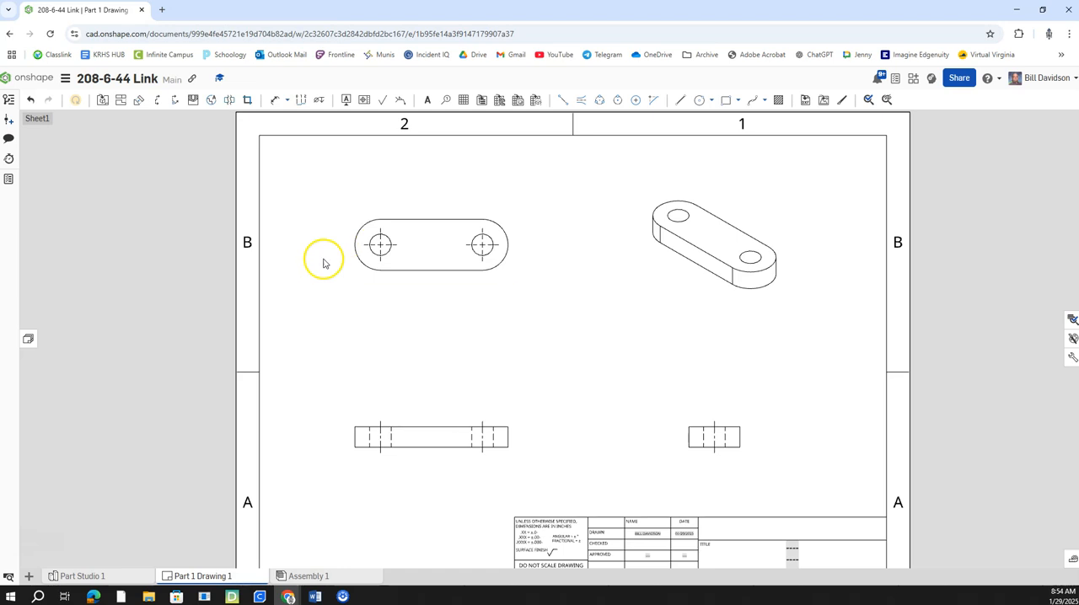
Step: Dimension the diameter of the left hole in the top view
{"action": "left_click", "coordinate": [276, 100]}
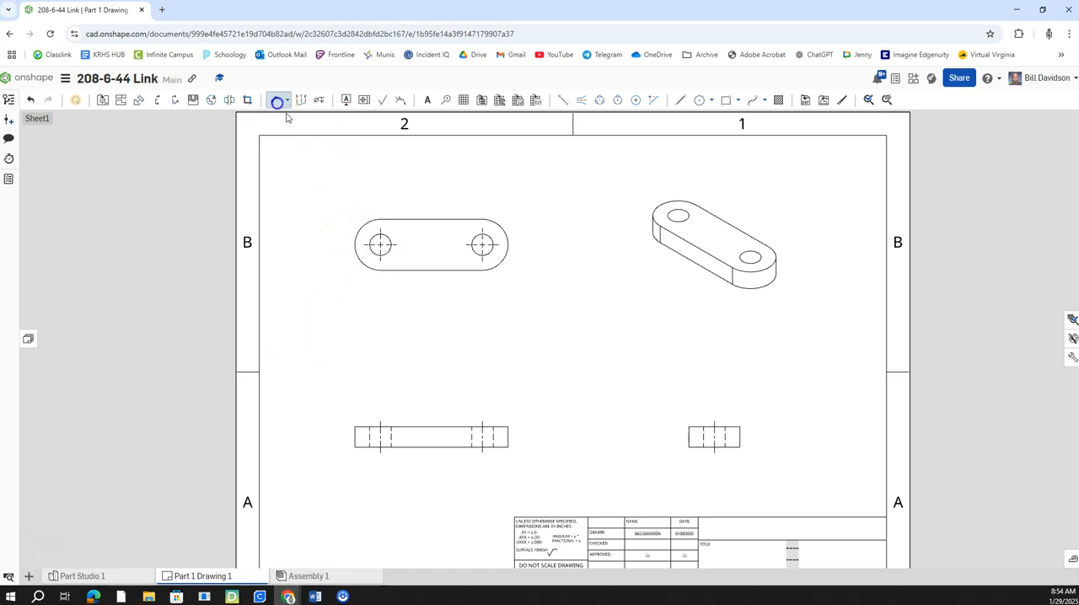
{"action": "left_click", "coordinate": [378, 242]}
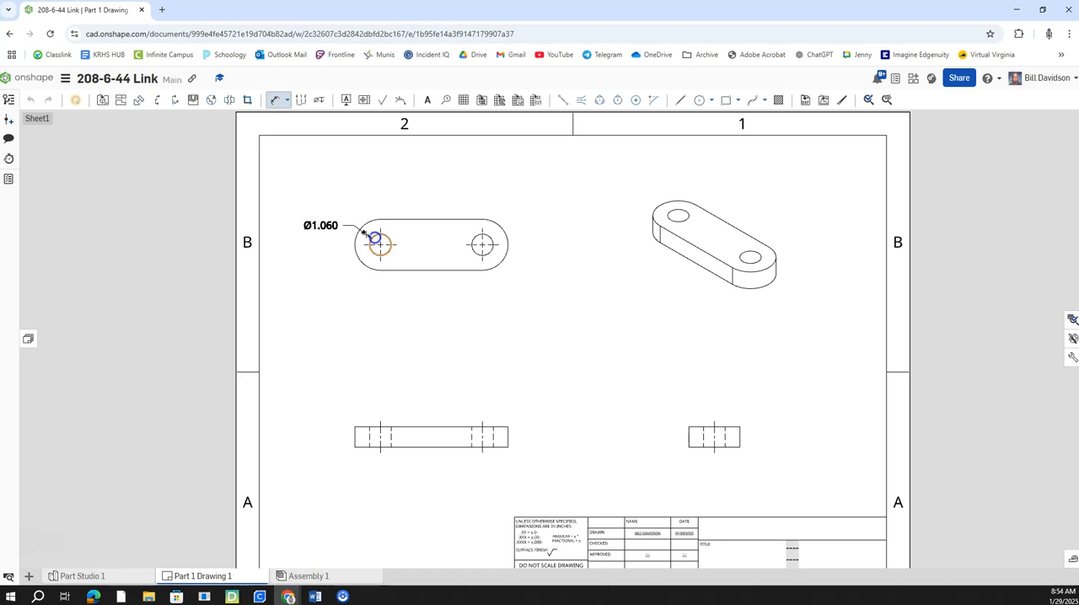
{"action": "left_click", "coordinate": [344, 207]}
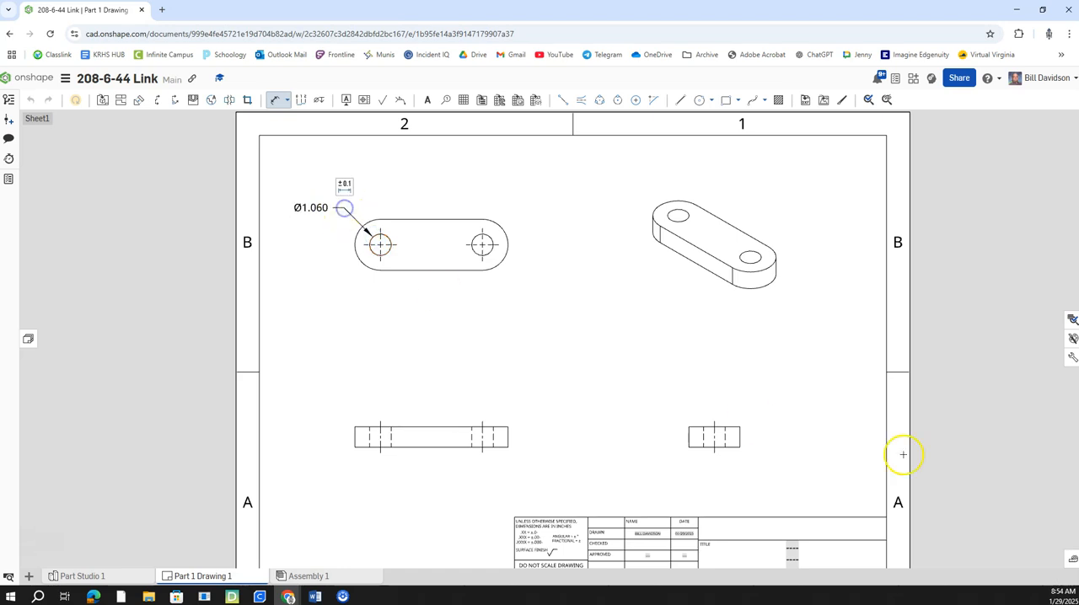
Step: Set the drawing's primary dimension precision to two decimals (0.12)
{"action": "left_click", "coordinate": [1073, 360]}
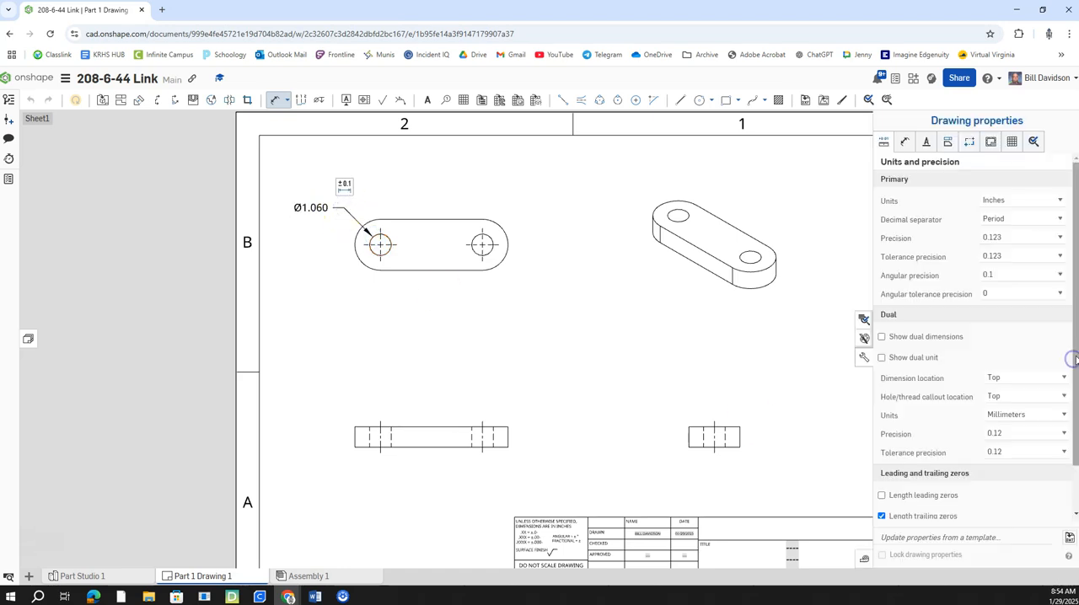
{"action": "left_click", "coordinate": [1024, 238]}
{"action": "left_click", "coordinate": [1012, 282]}
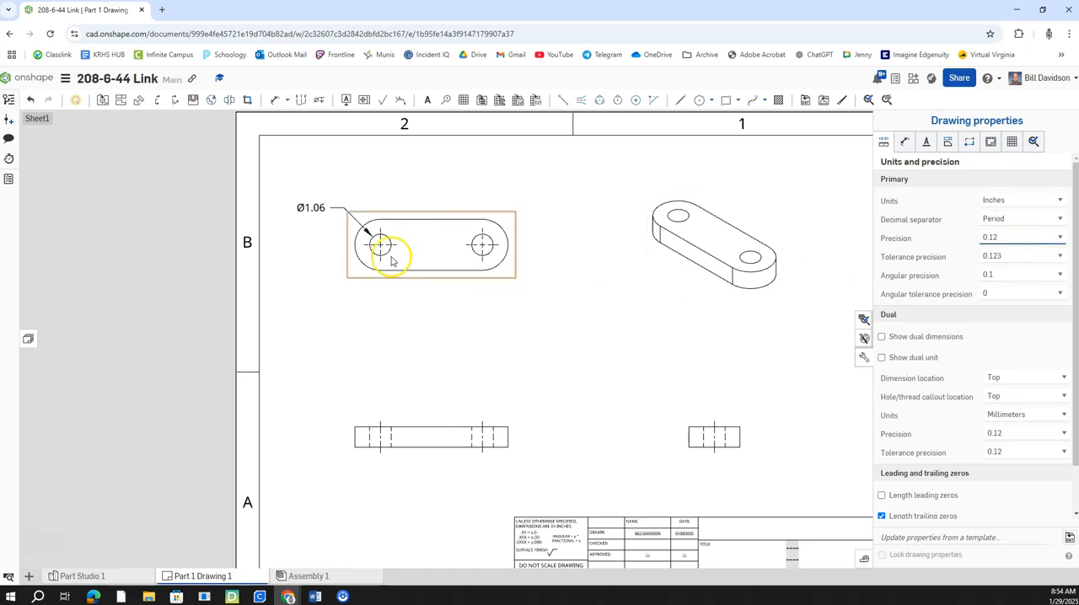
Step: Delete the left hole's diameter dimension and dimension the diameter of the right hole in the top view instead
{"action": "right_click", "coordinate": [325, 210]}
{"action": "key", "text": "Delete"}
{"action": "left_click", "coordinate": [276, 99]}
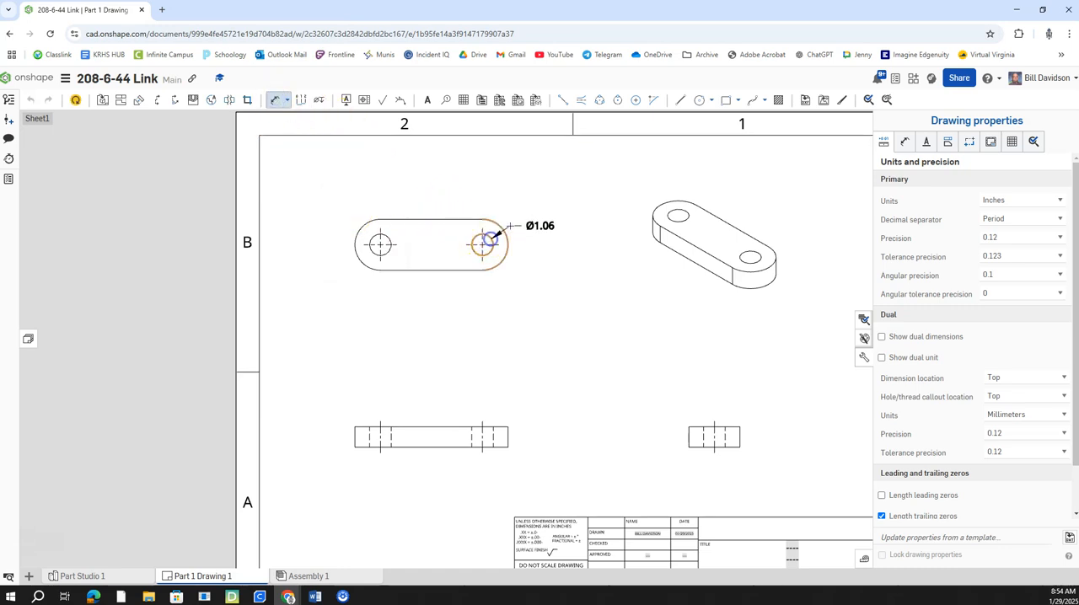
{"action": "left_click", "coordinate": [566, 225]}
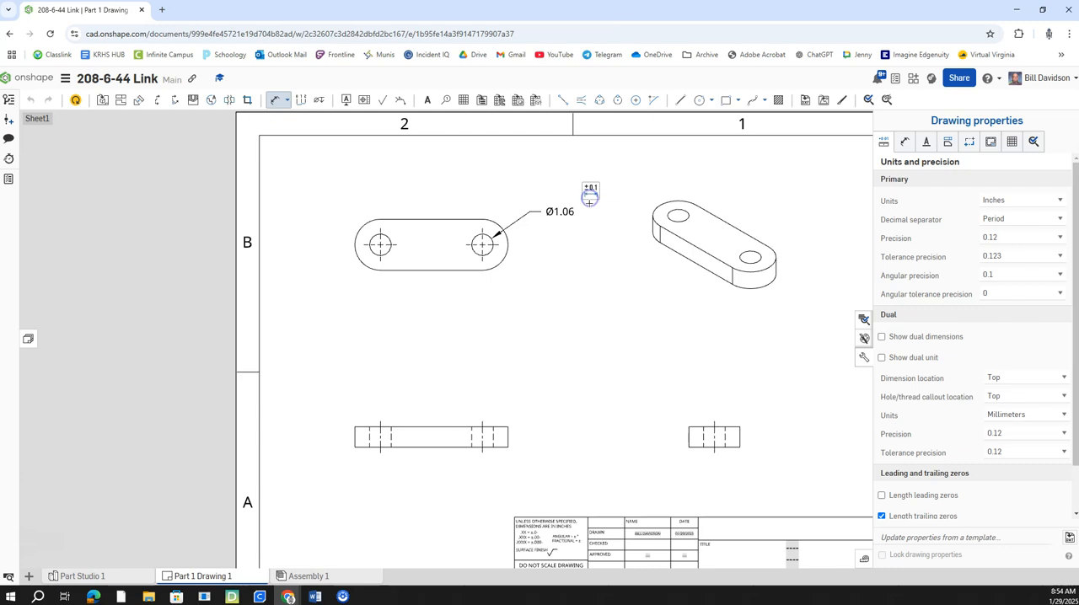
Step: Append THRU to the right hole's diameter dimension and add 2 PLACES on the line beneath it
{"action": "left_click", "coordinate": [589, 196]}
{"action": "left_click", "coordinate": [760, 220]}
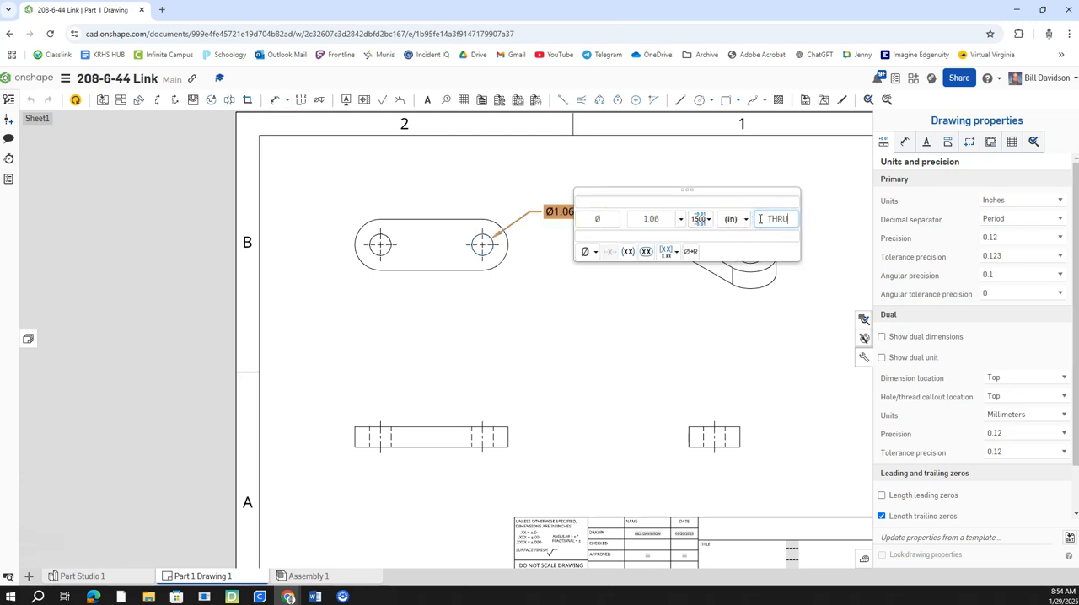
{"action": "type", "text": "THRU"}
{"action": "left_click", "coordinate": [714, 238]}
{"action": "type", "text": "2 PLACES"}
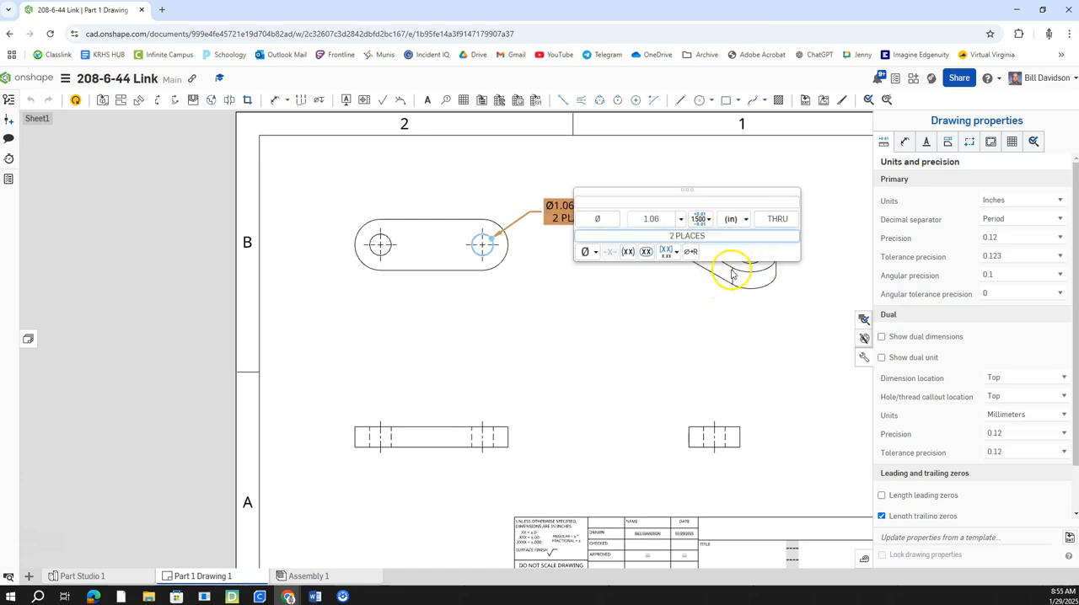
{"action": "left_click", "coordinate": [697, 321]}
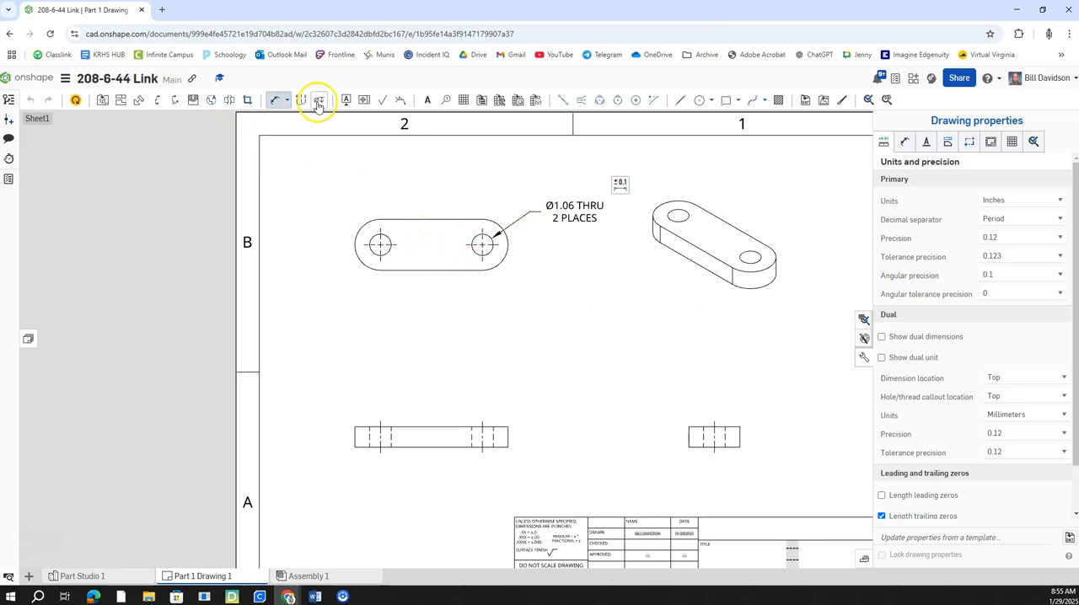
Step: Dimension the radius of the left rounded end in the top view and append TYP. to it
{"action": "left_click", "coordinate": [270, 103]}
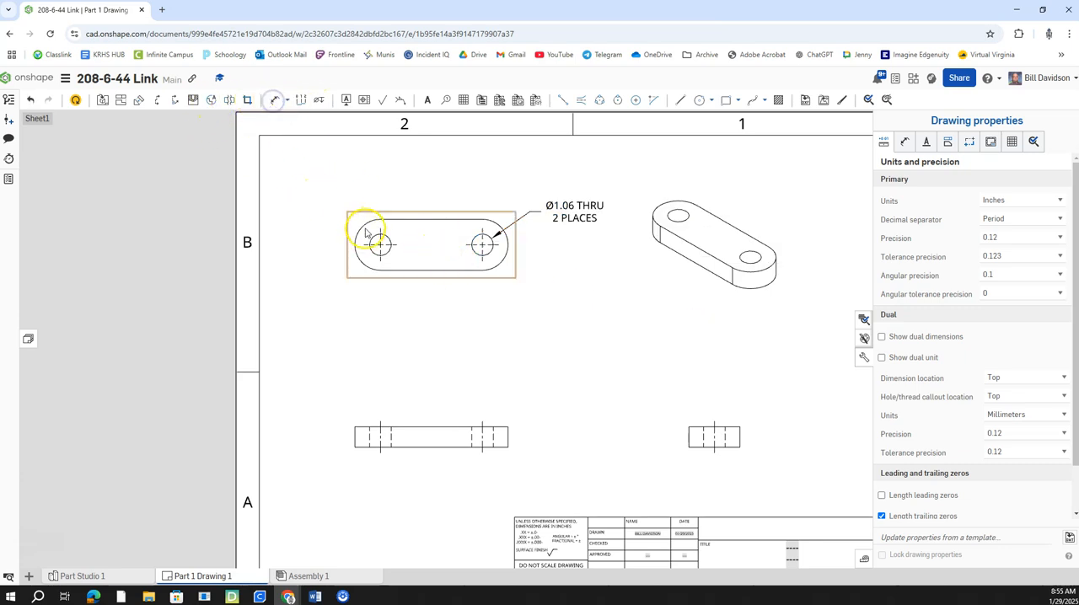
{"action": "left_click", "coordinate": [277, 101]}
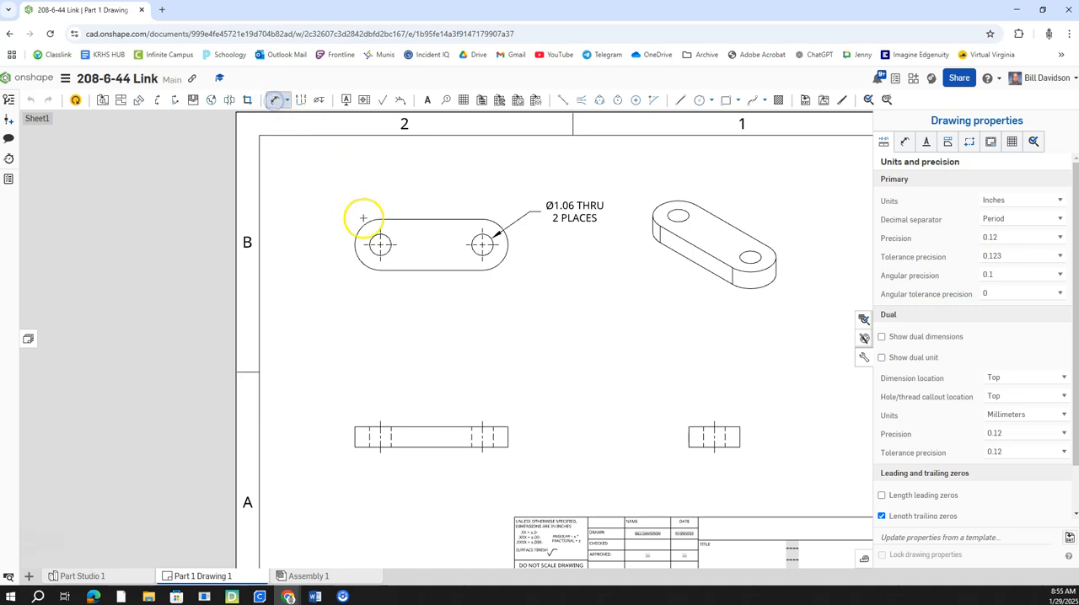
{"action": "left_click", "coordinate": [365, 221]}
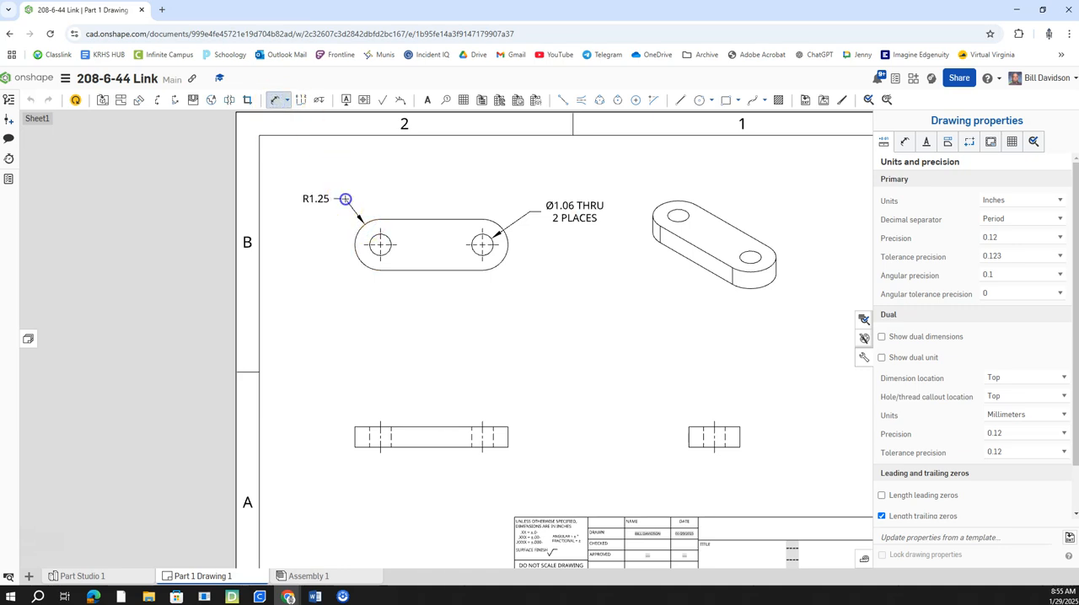
{"action": "left_click", "coordinate": [317, 199]}
{"action": "left_click", "coordinate": [346, 184]}
{"action": "left_click", "coordinate": [535, 206]}
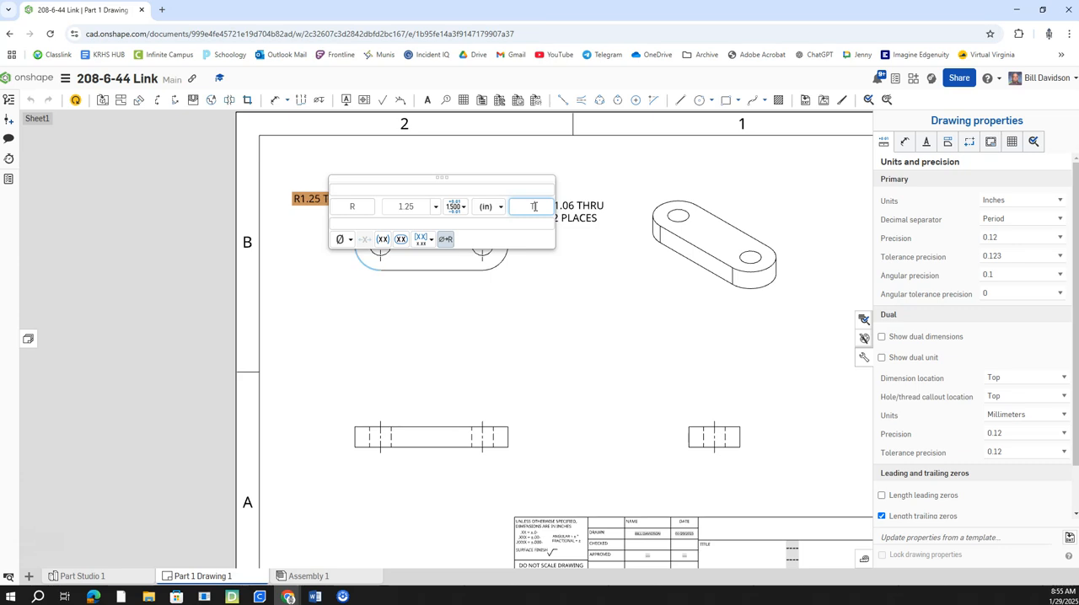
{"action": "left_click", "coordinate": [542, 329]}
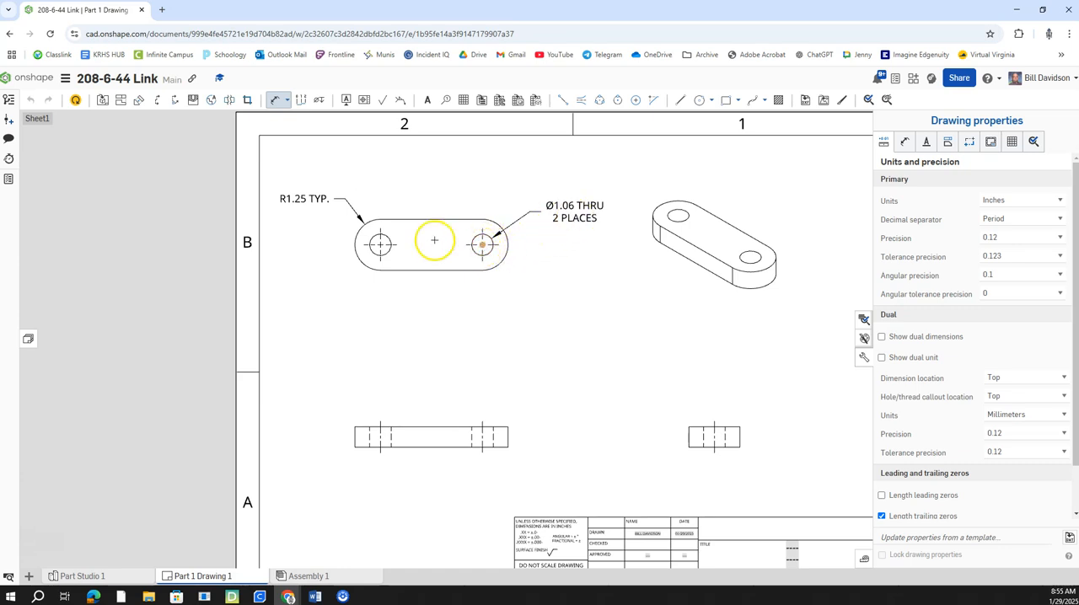
Step: Dimension the overall length of the link above the front view
{"action": "mouse_move", "coordinate": [474, 318]}
{"action": "middle_mouse_down"}
{"action": "mouse_move", "coordinate": [477, 270]}
{"action": "mouse_move", "coordinate": [493, 303]}
{"action": "middle_mouse_up"}
{"action": "scroll", "coordinate": [487, 251], "scroll_direction": "down", "scroll_amount": 1}
{"action": "scroll", "coordinate": [495, 278], "scroll_direction": "down", "scroll_amount": 1}
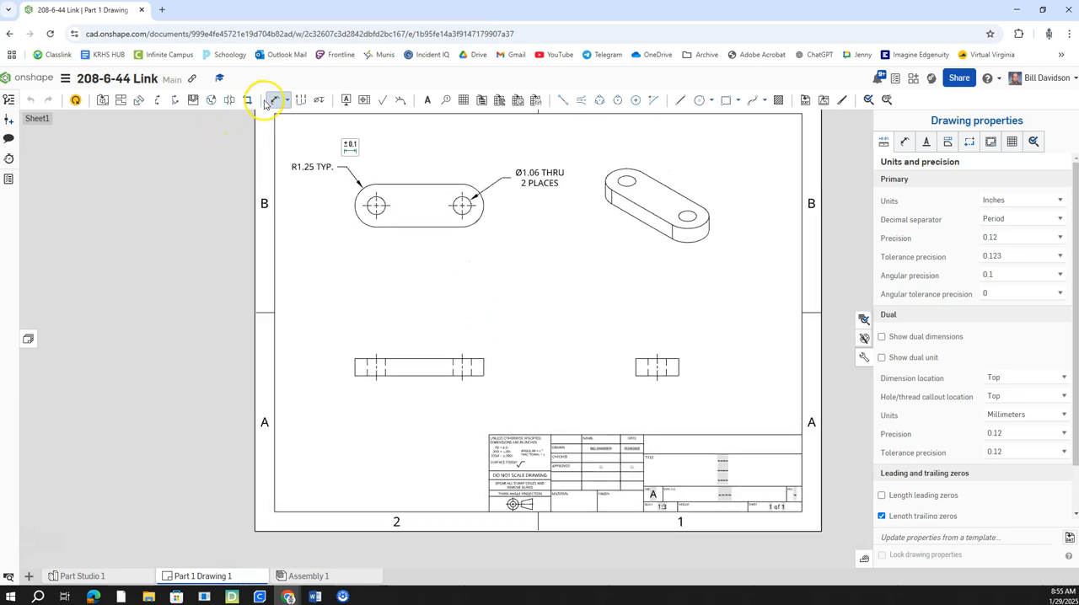
{"action": "key", "text": "Escape"}
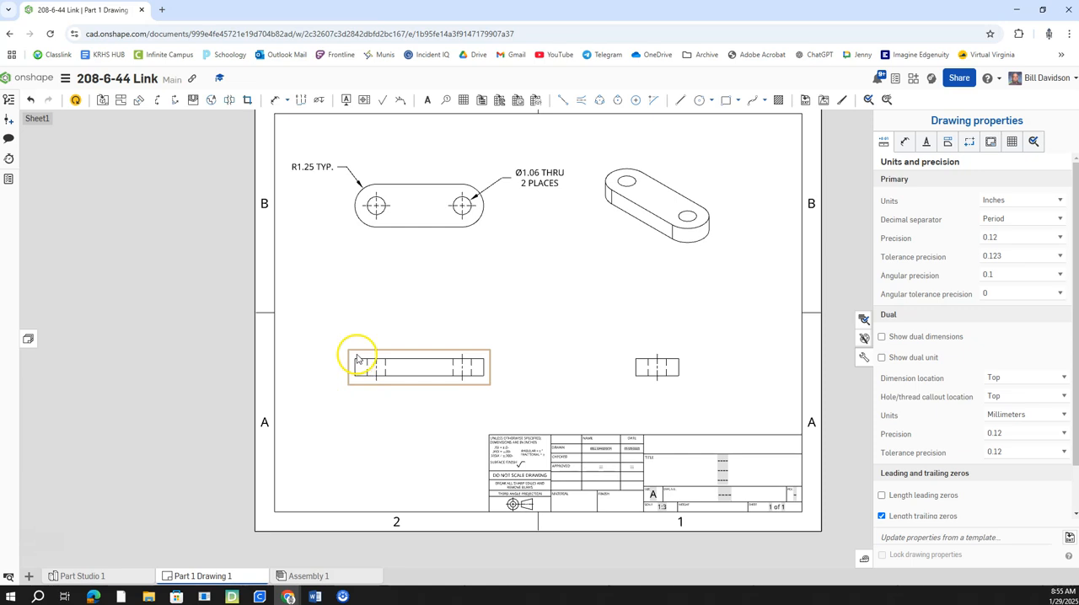
{"action": "left_click", "coordinate": [278, 100]}
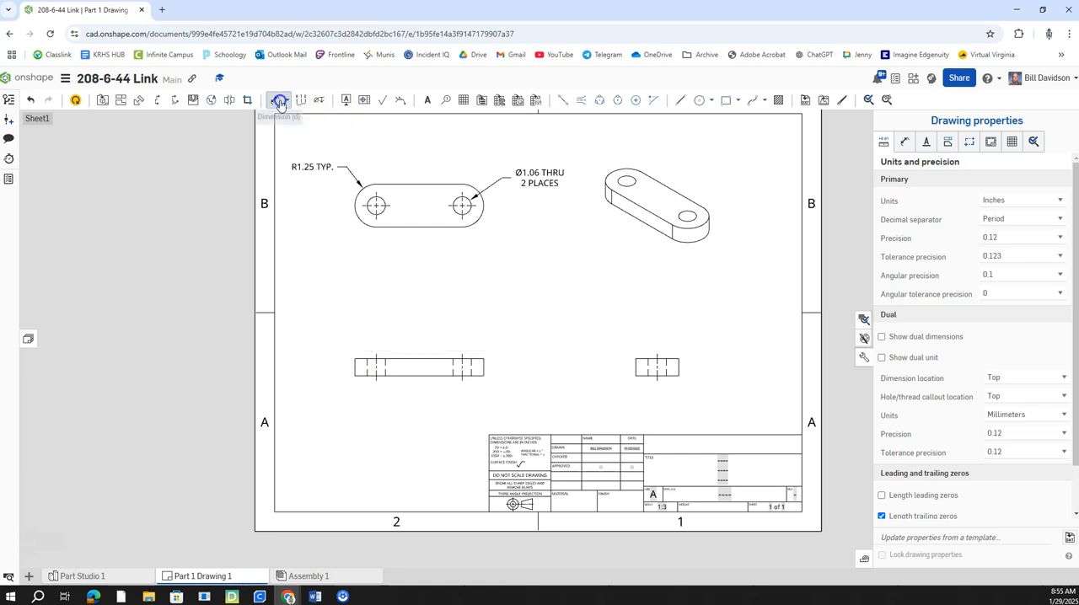
{"action": "left_click", "coordinate": [354, 359]}
{"action": "left_click", "coordinate": [482, 360]}
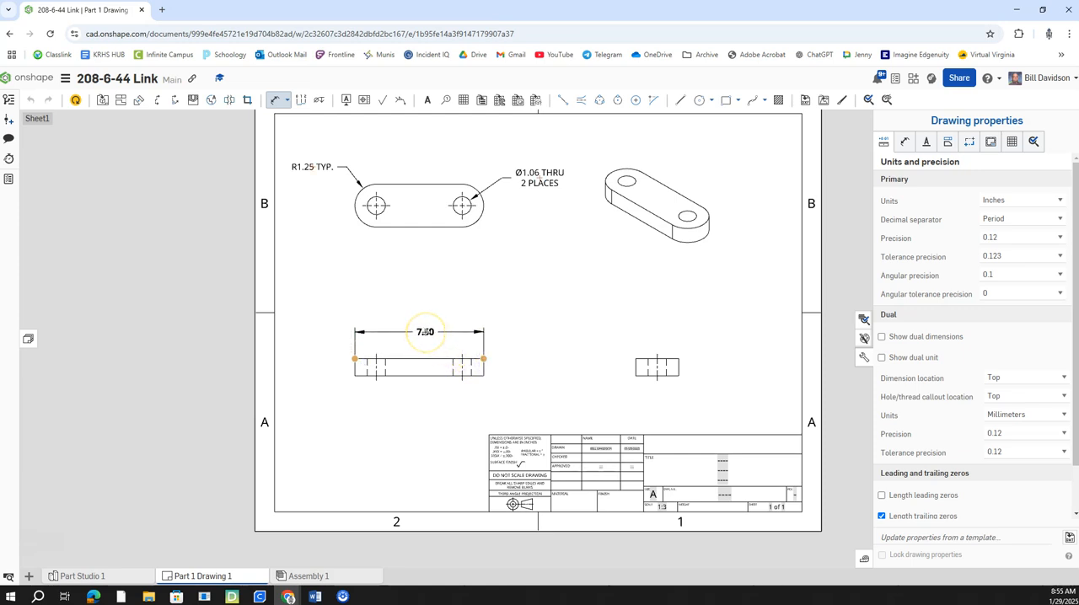
{"action": "left_click", "coordinate": [427, 331]}
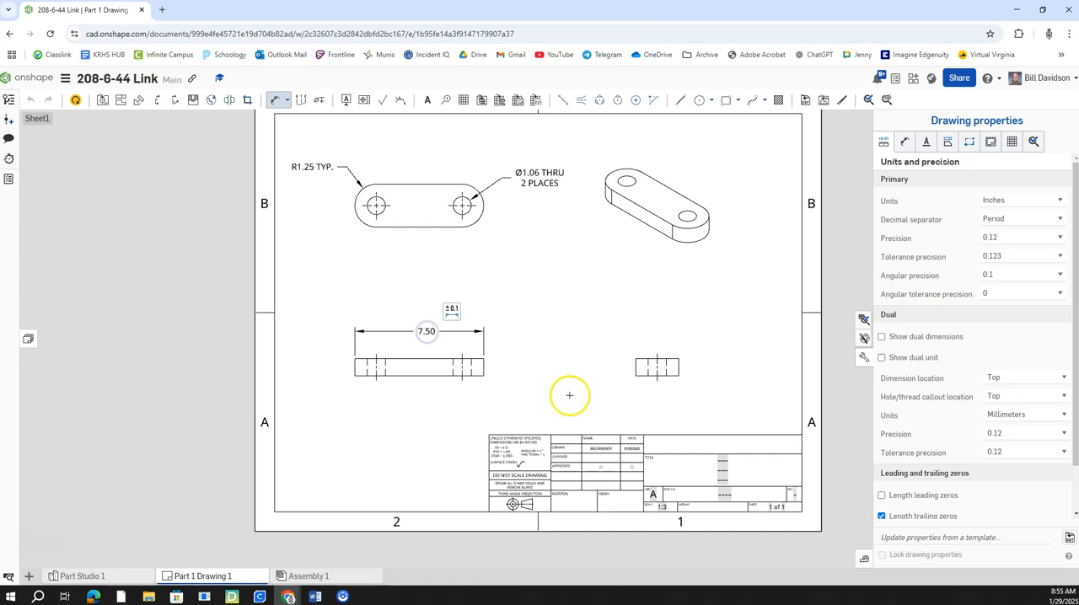
Step: Dimension the thickness of the link beside the right edge of the front view
{"action": "scroll", "coordinate": [514, 380], "scroll_direction": "up", "scroll_amount": 3}
{"action": "left_click", "coordinate": [470, 358]}
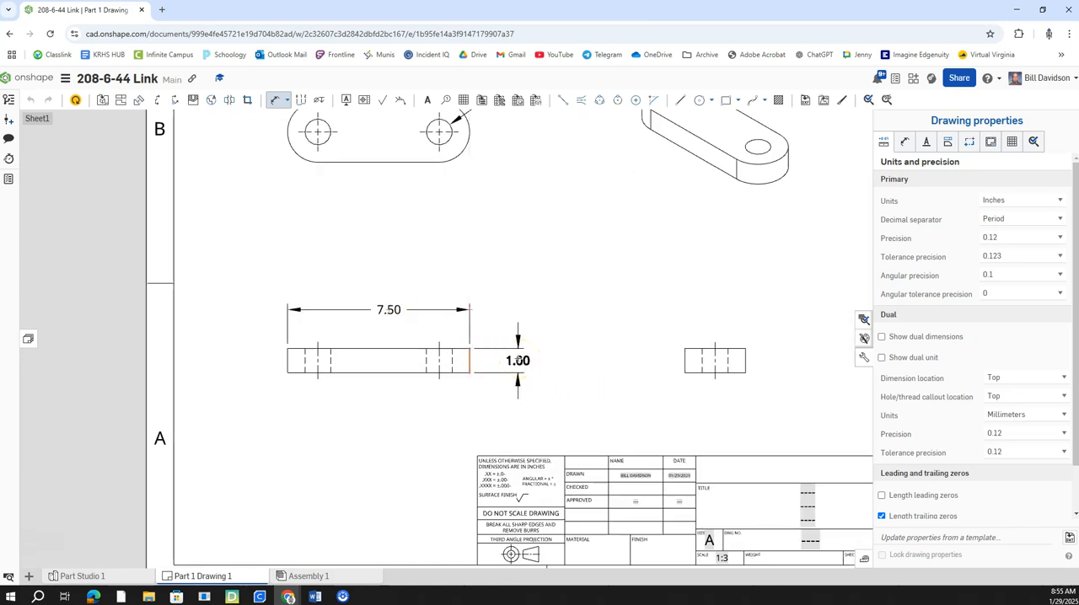
{"action": "left_click", "coordinate": [518, 360]}
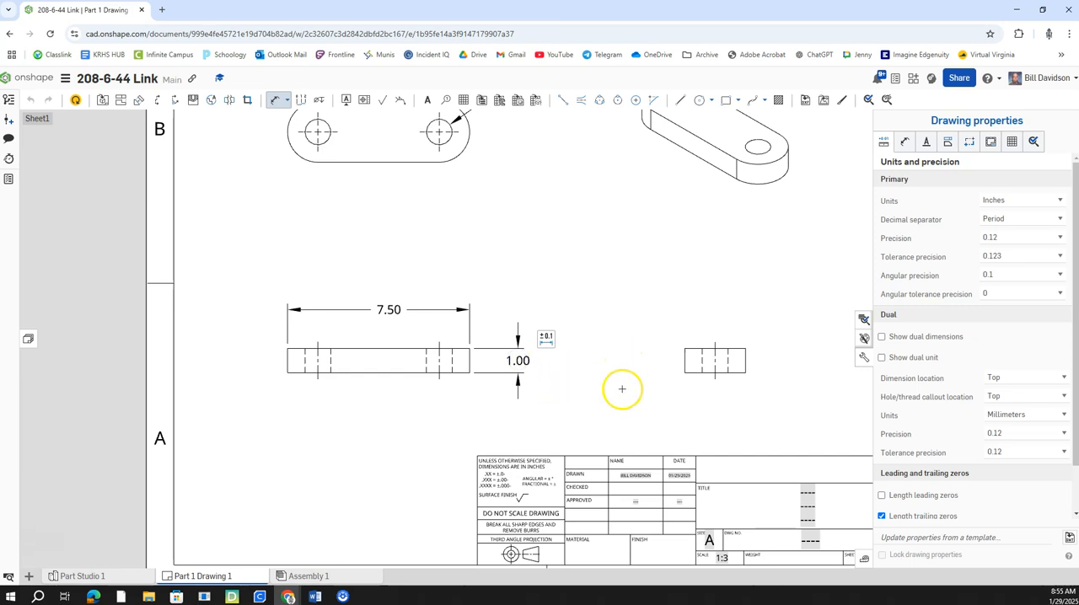
{"action": "scroll", "coordinate": [621, 387], "scroll_direction": "down", "scroll_amount": 1}
{"action": "middle_click_drag", "start_coordinate": [651, 366], "coordinate": [551, 385]}
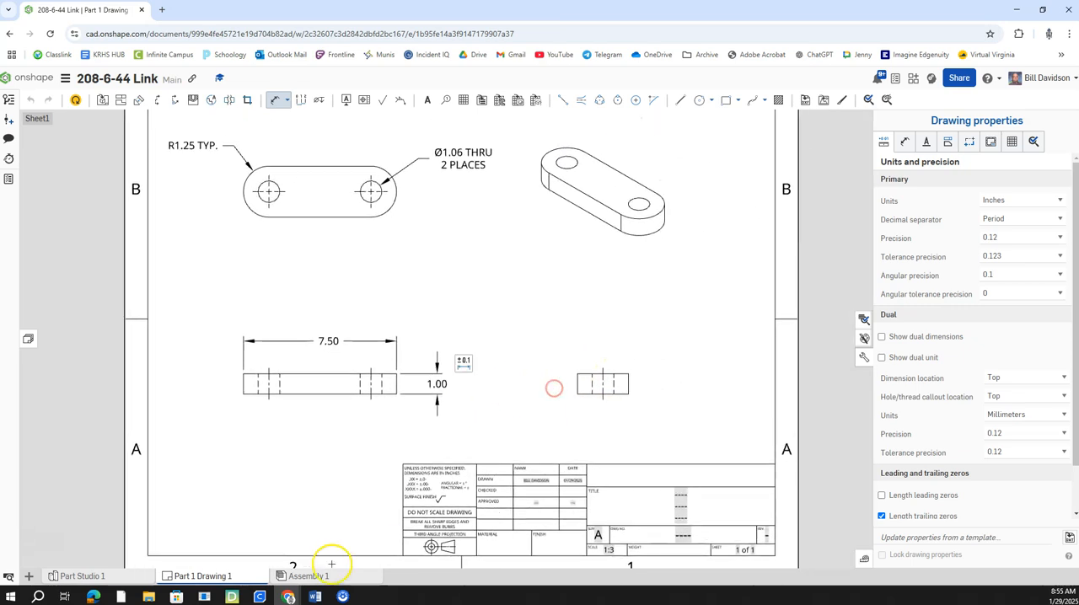
Step: Return to the part model and set the depth of the link's base extrusion to 1.25 in
{"action": "left_click", "coordinate": [130, 580]}
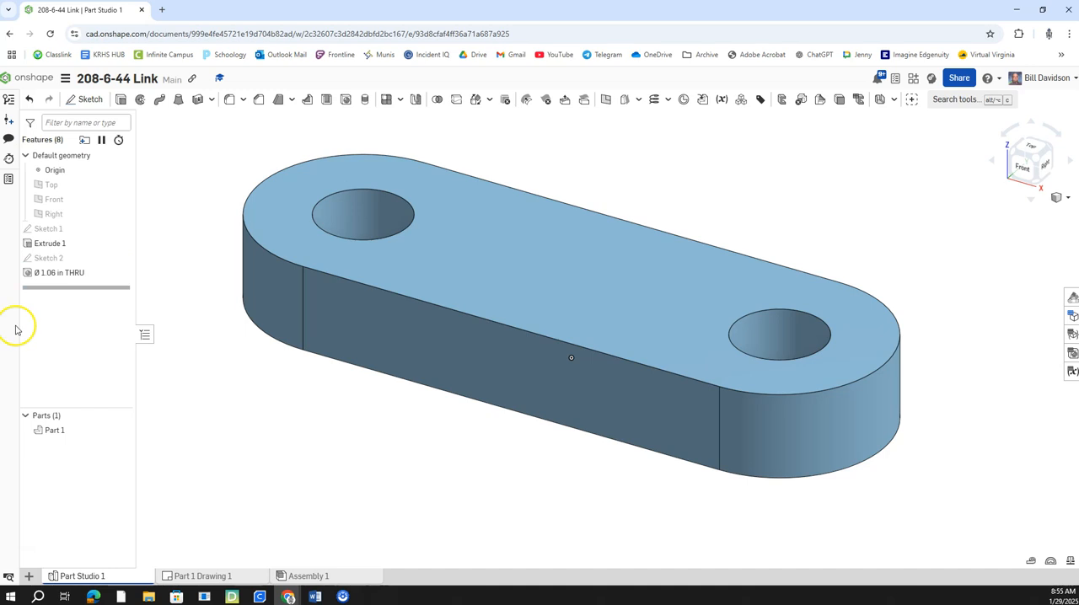
{"action": "right_click", "coordinate": [67, 246]}
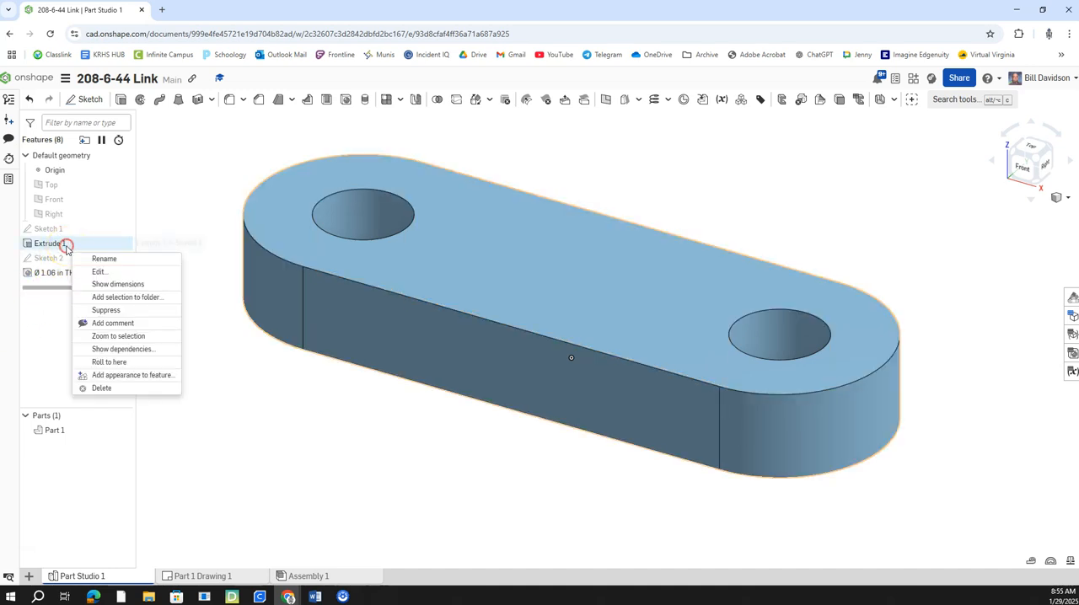
{"action": "left_click", "coordinate": [131, 273]}
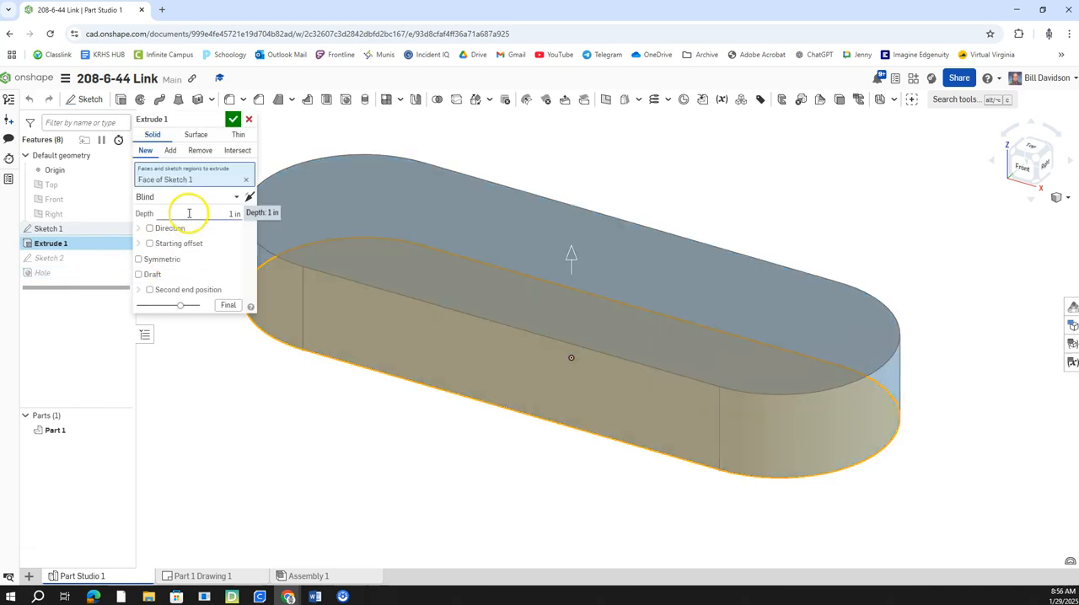
{"action": "left_click", "coordinate": [232, 216]}
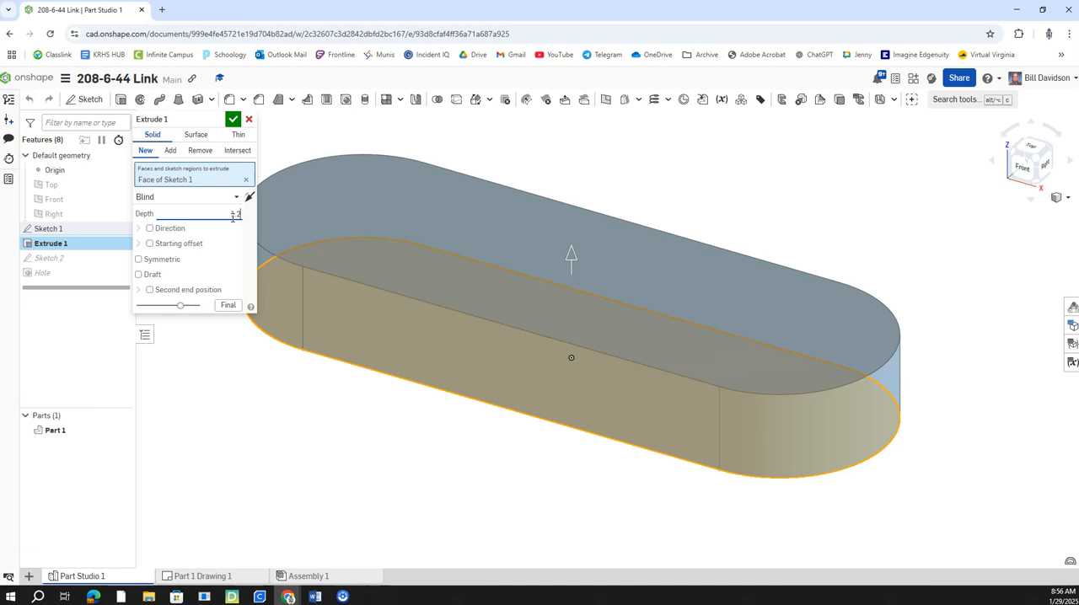
{"action": "left_click", "coordinate": [232, 118]}
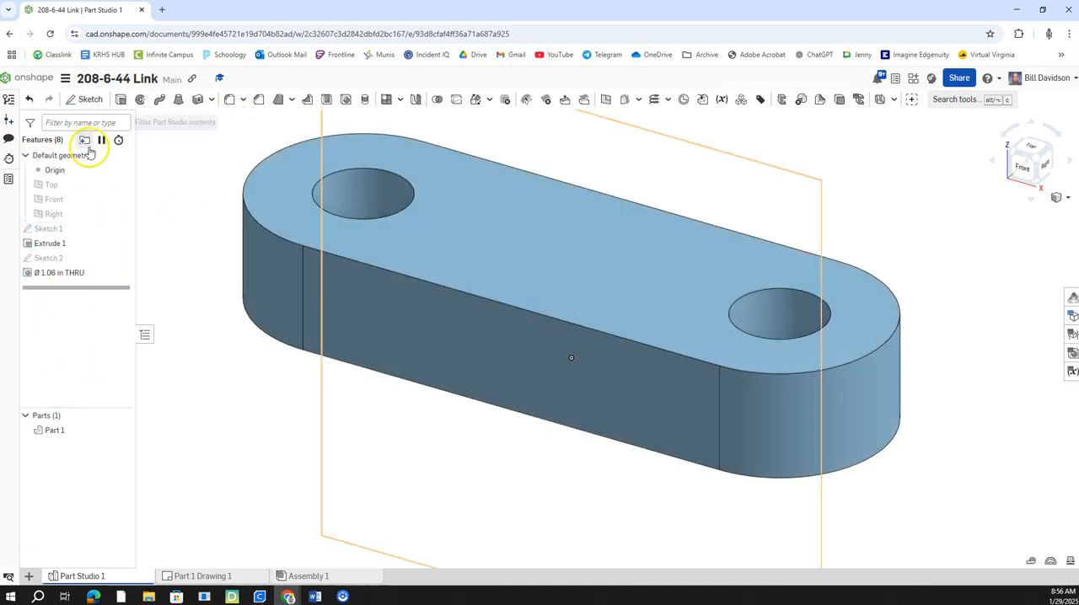
Step: Update the part drawing from the edited model and center the front view's thickness dimension text between its extension lines
{"action": "left_click", "coordinate": [203, 576]}
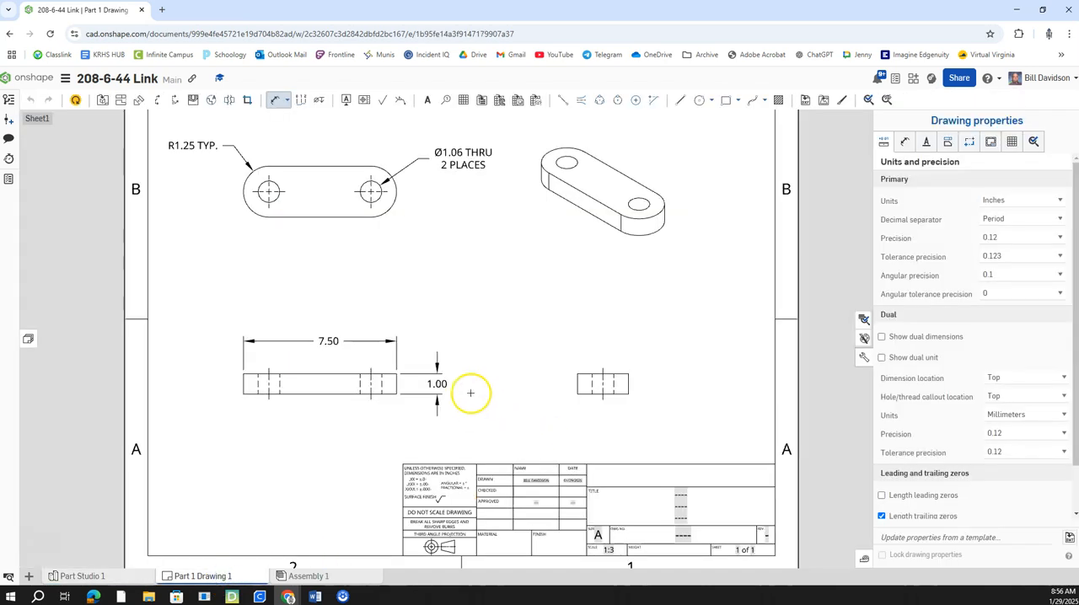
{"action": "left_click", "coordinate": [75, 101]}
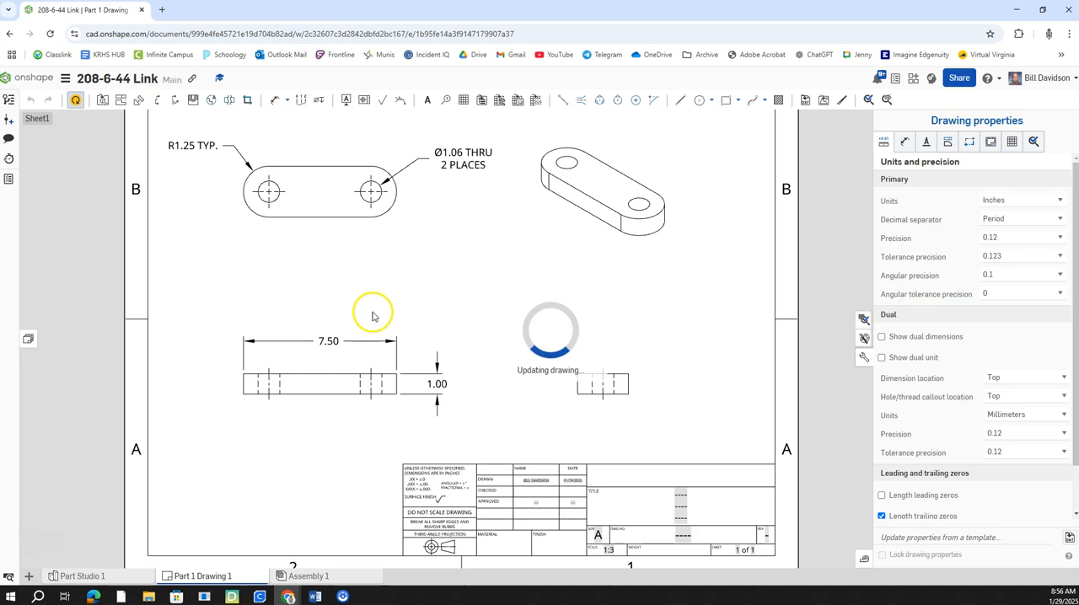
{"action": "left_click", "coordinate": [442, 388]}
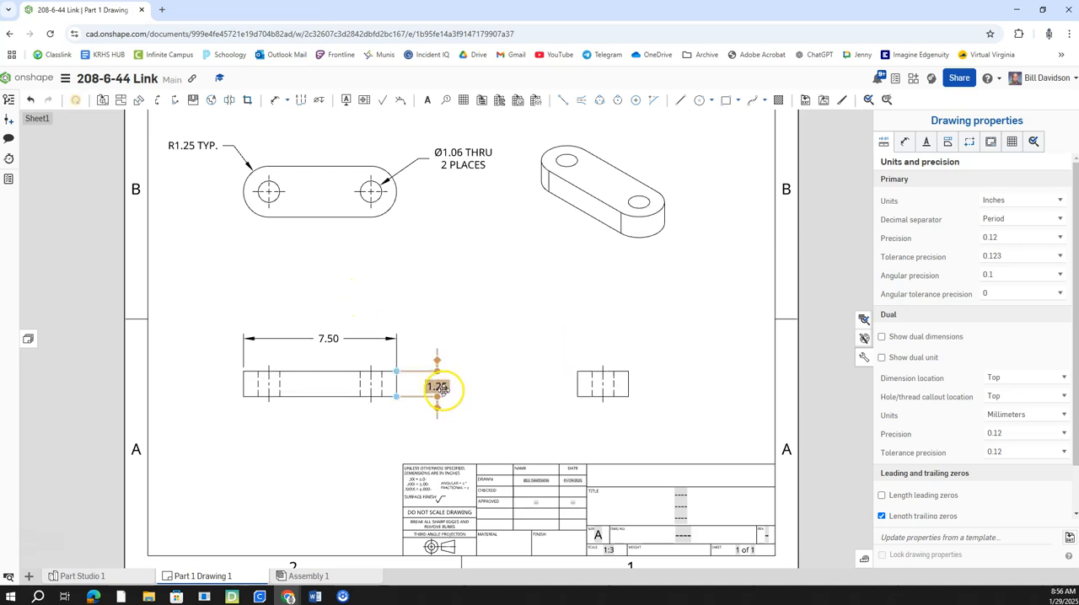
{"action": "left_click_drag", "start_coordinate": [441, 388], "coordinate": [441, 384]}
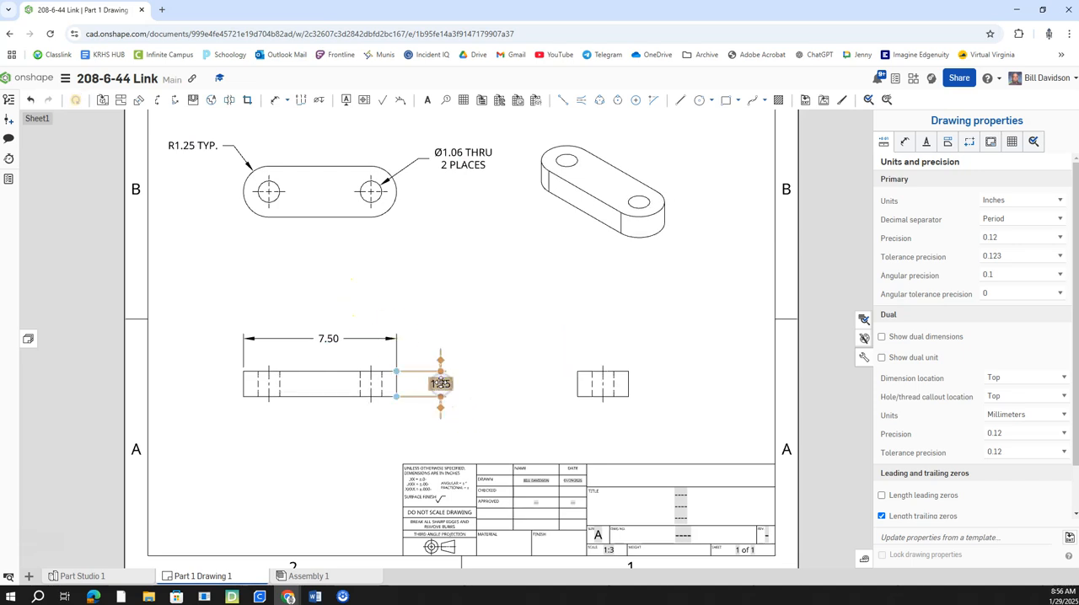
{"action": "left_click", "coordinate": [493, 393]}
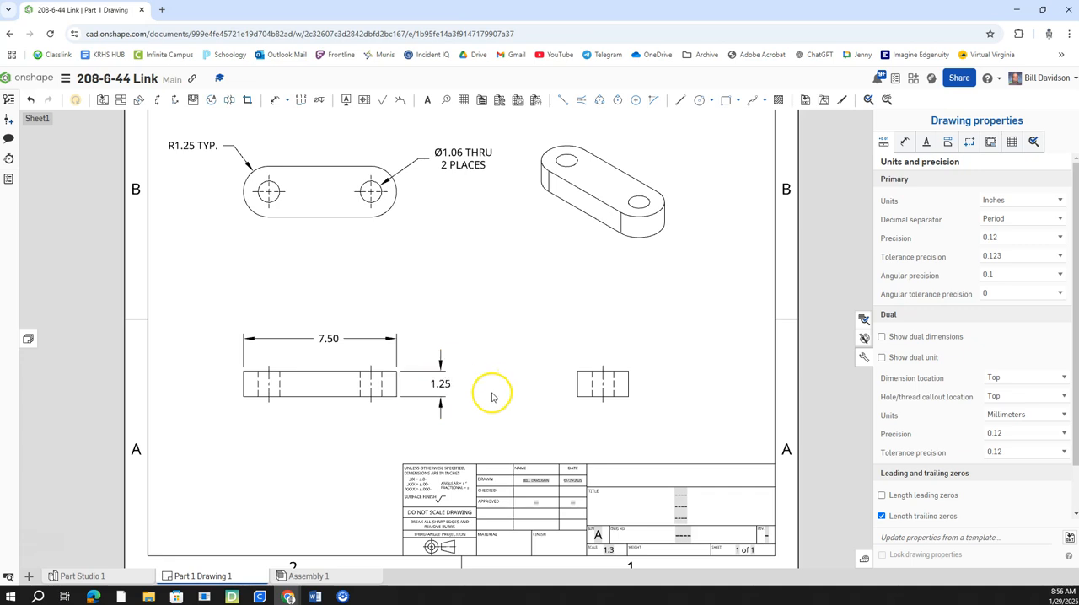
Step: Enter LINK as the title in the title block
{"action": "mouse_move", "coordinate": [497, 404]}
{"action": "right_mouse_down"}
{"action": "mouse_move", "coordinate": [448, 403]}
{"action": "mouse_move", "coordinate": [459, 410]}
{"action": "right_mouse_up"}
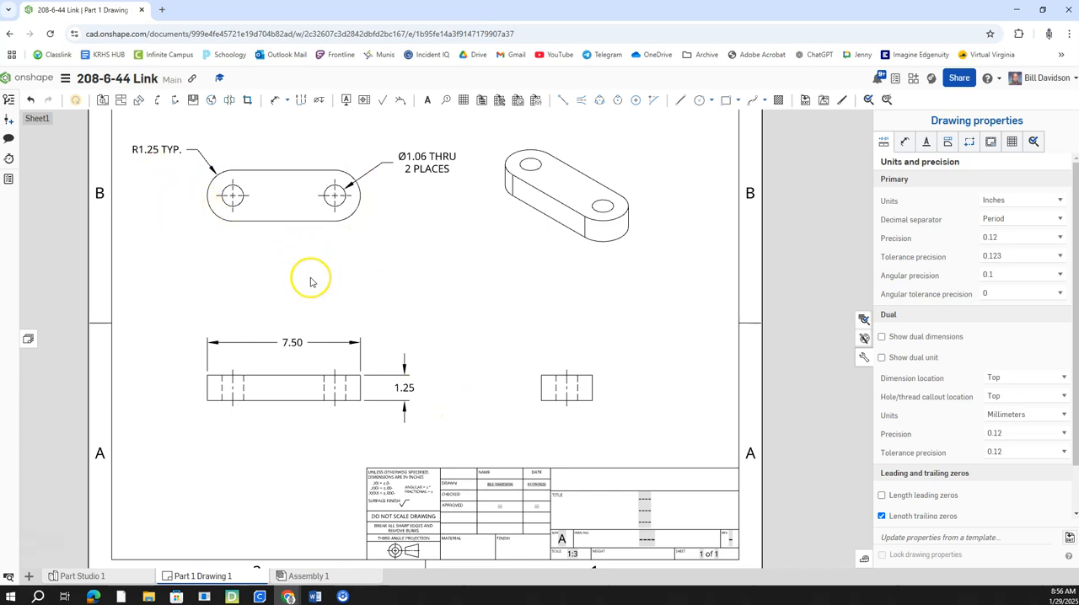
{"action": "right_click_drag", "start_coordinate": [408, 278], "coordinate": [420, 289]}
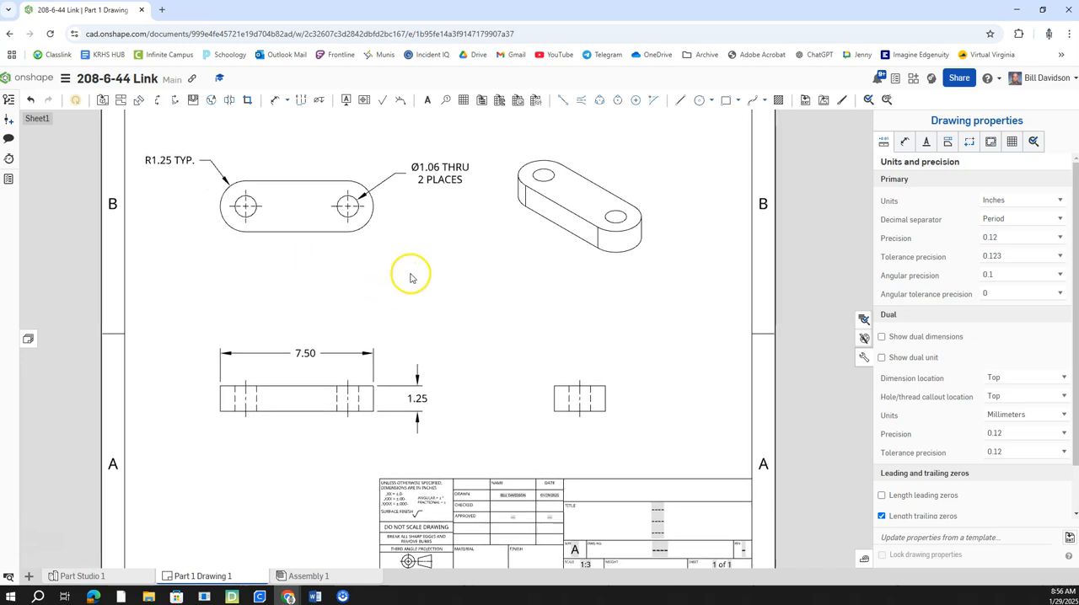
{"action": "right_click_drag", "start_coordinate": [480, 306], "coordinate": [461, 256]}
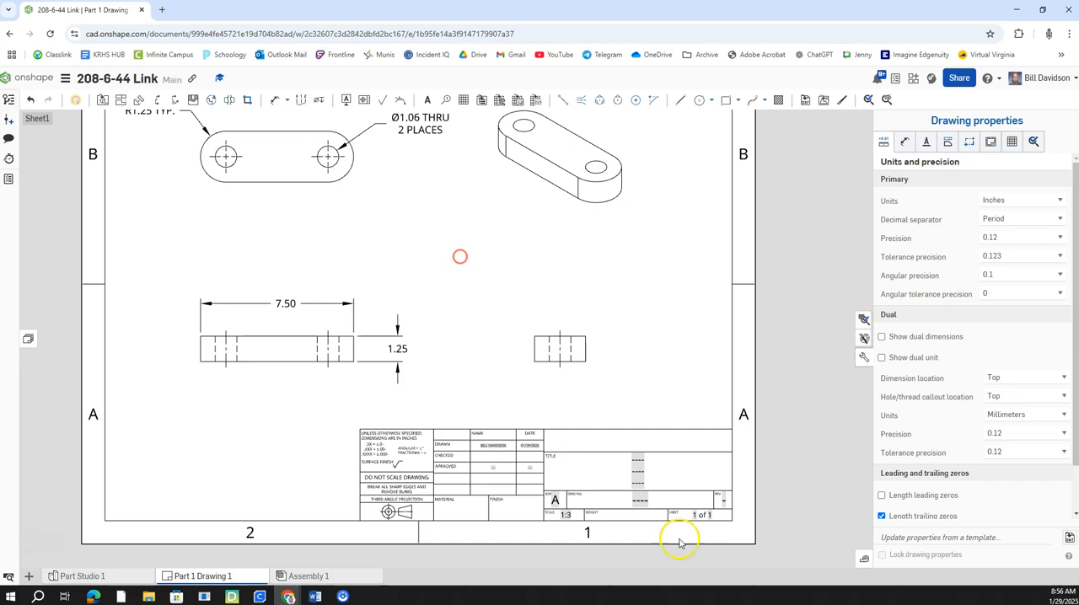
{"action": "scroll", "coordinate": [643, 470], "scroll_direction": "up", "scroll_amount": 2}
{"action": "double_click", "coordinate": [639, 460]}
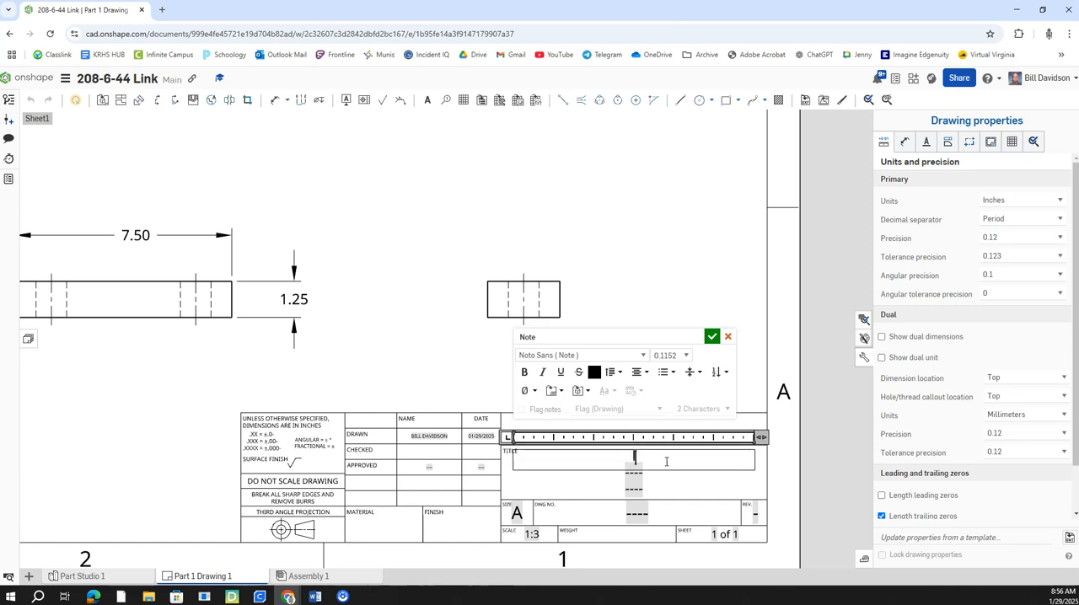
{"action": "type", "text": "LINK"}
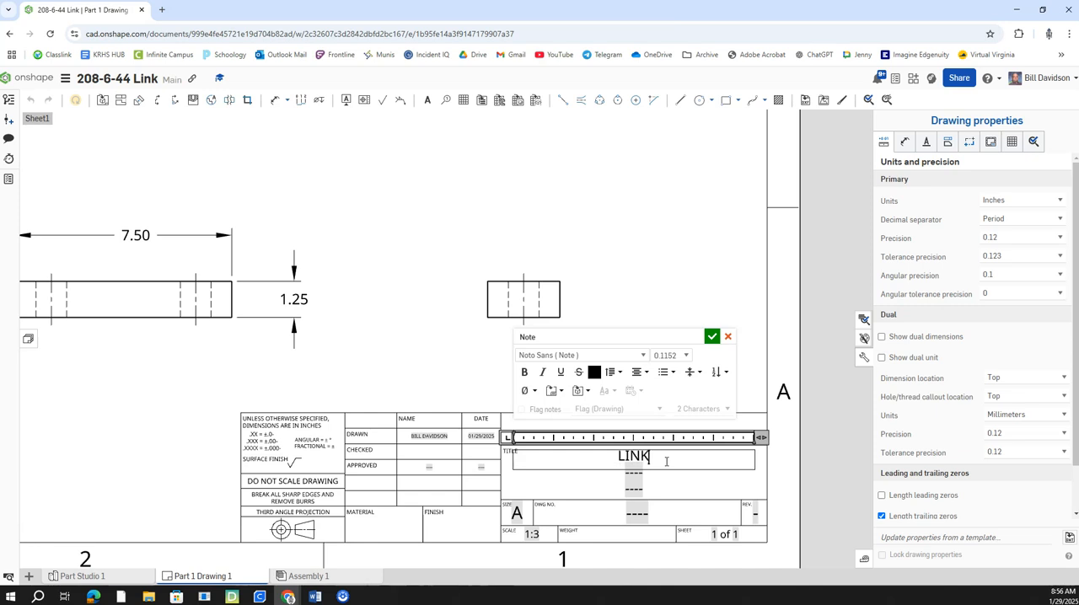
{"action": "left_click", "coordinate": [712, 337]}
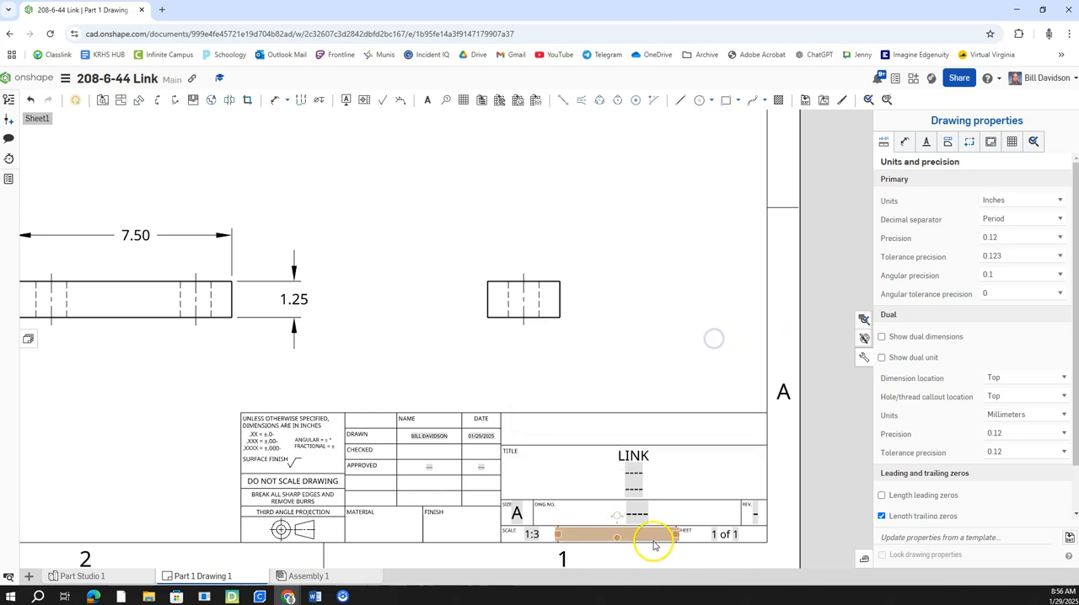
Step: Enter 208-6-44 as the drawing number in the title block
{"action": "double_click", "coordinate": [652, 515]}
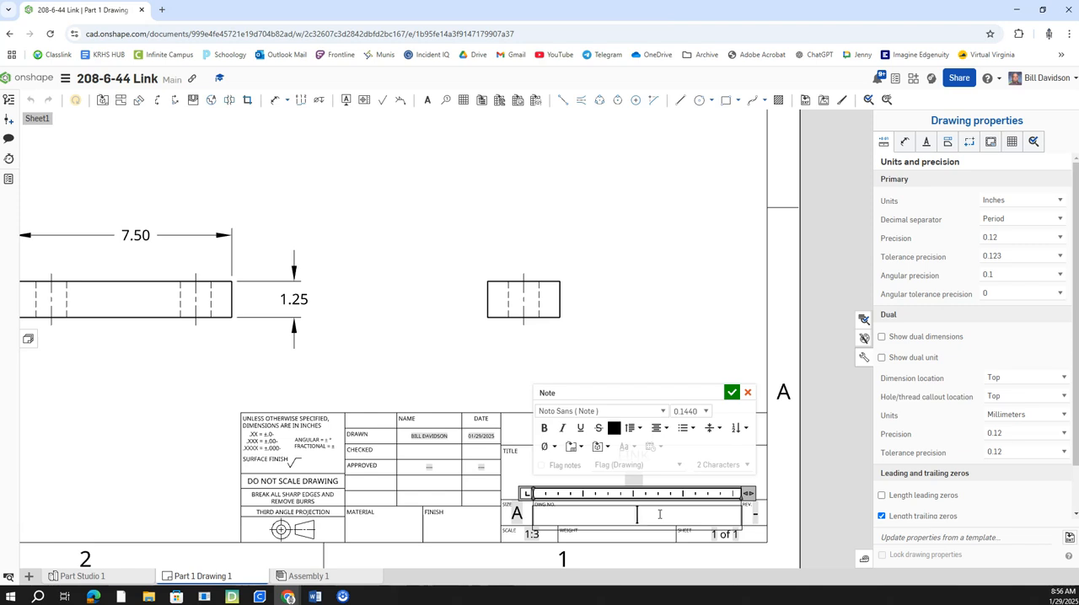
{"action": "type", "text": "208-6-44"}
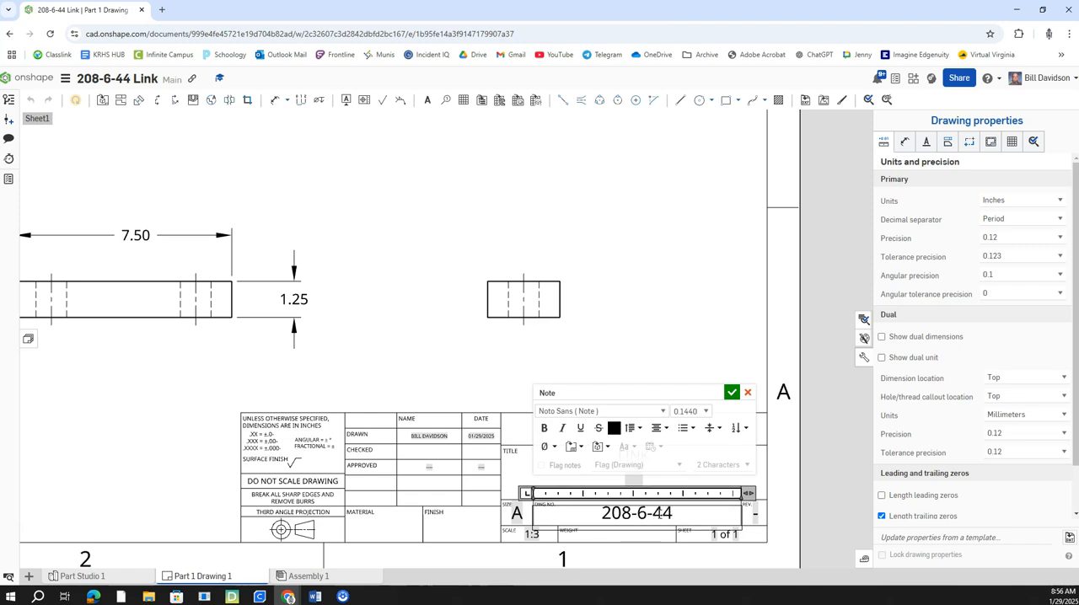
{"action": "left_click", "coordinate": [732, 392]}
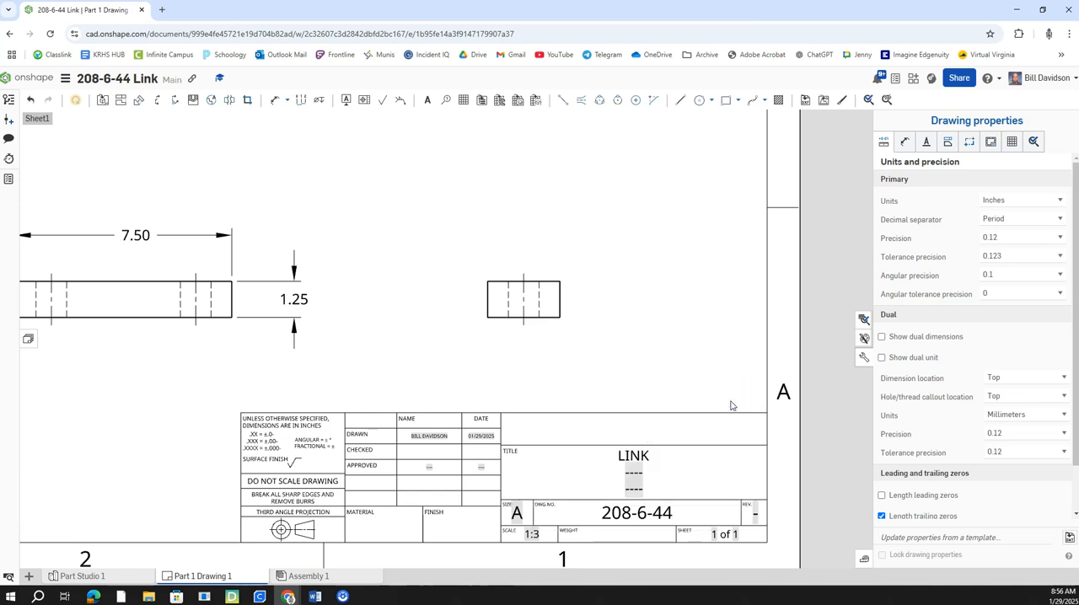
Step: Hide the drawing properties to leave the finished sheet unobstructed
{"action": "scroll", "coordinate": [759, 453], "scroll_direction": "down", "scroll_amount": 3}
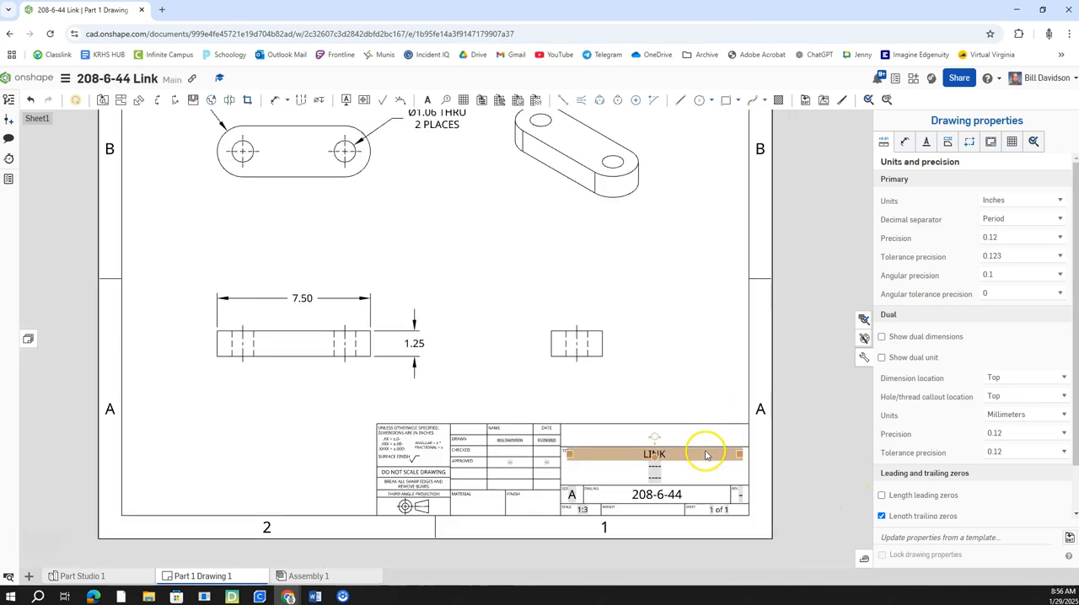
{"action": "scroll", "coordinate": [509, 371], "scroll_direction": "down", "scroll_amount": 2}
{"action": "middle_click_drag", "start_coordinate": [505, 376], "coordinate": [519, 379]}
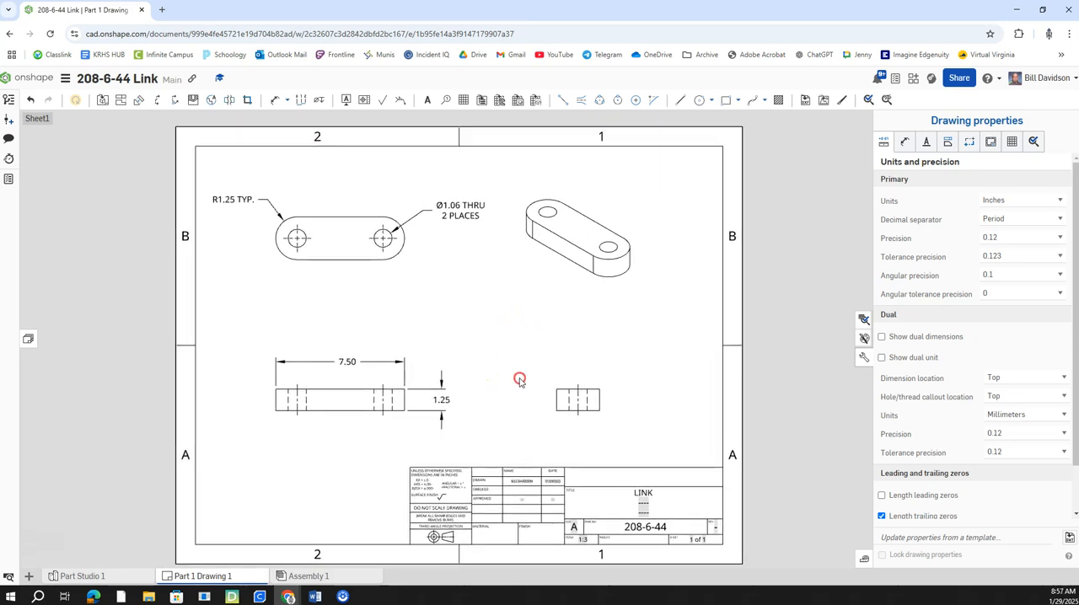
{"action": "left_click", "coordinate": [866, 361]}
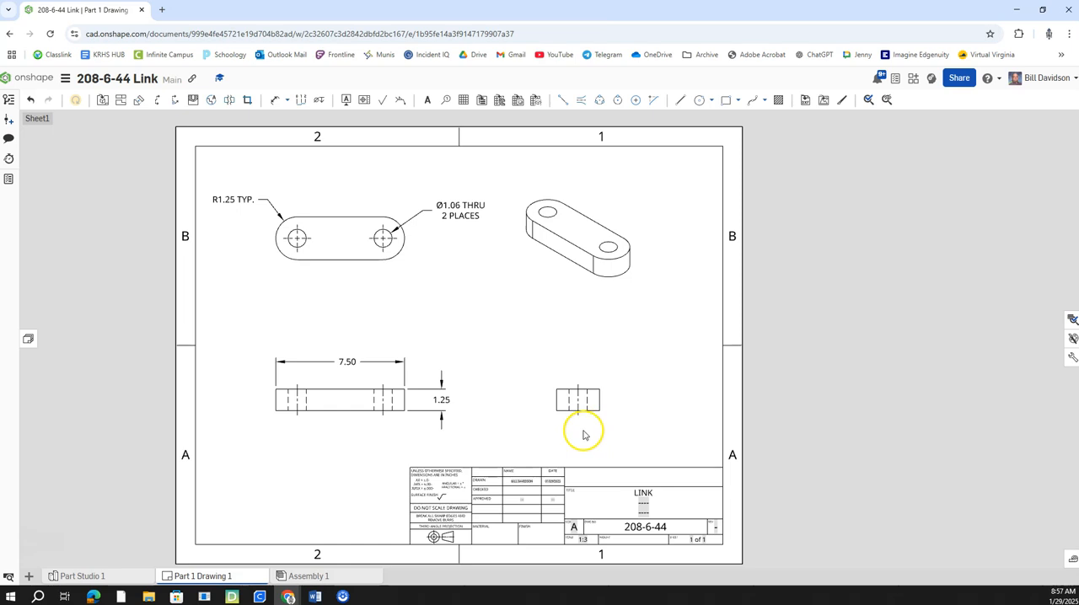